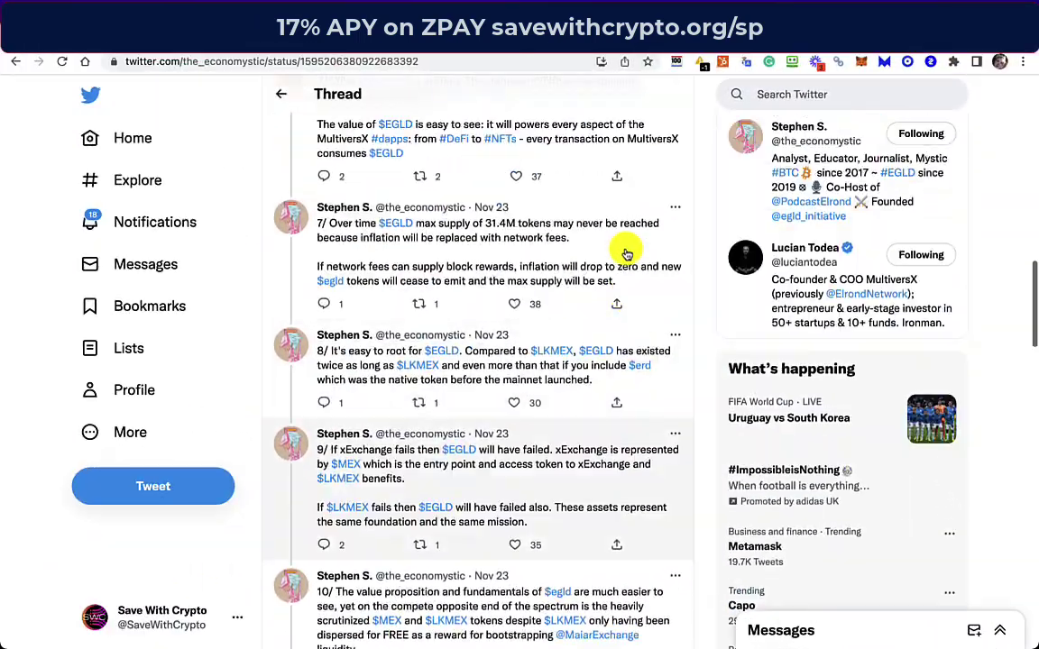
- Read the Twitter thread on LKMEX and EGLD from its opening tweet through tweet 6 on tokenomics
scroll(627, 254, up, 15)
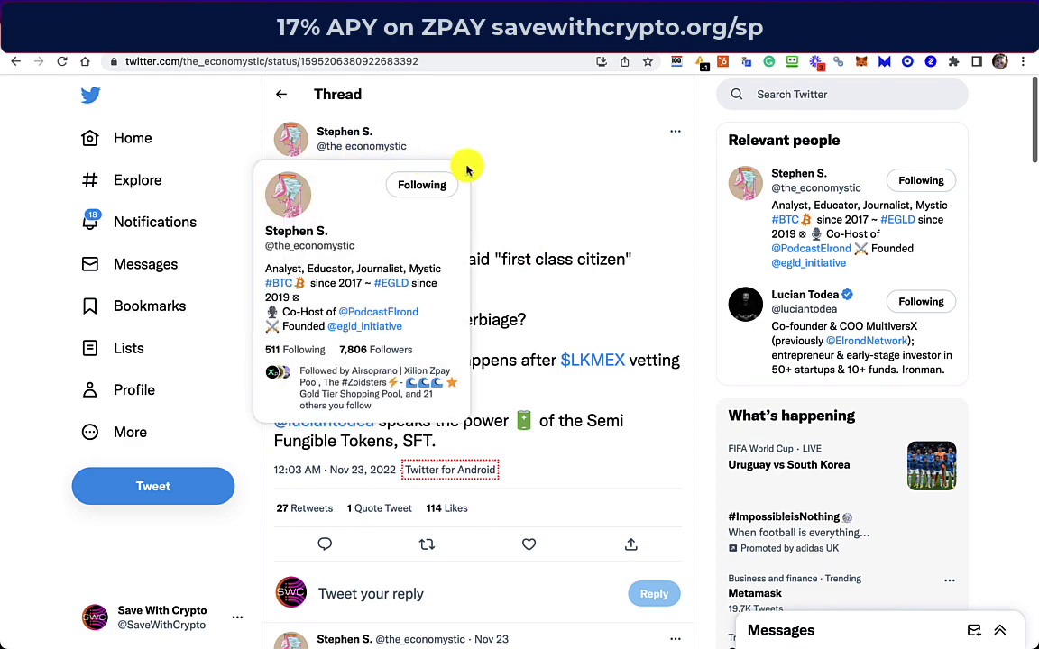
scroll(571, 243, down, 6)
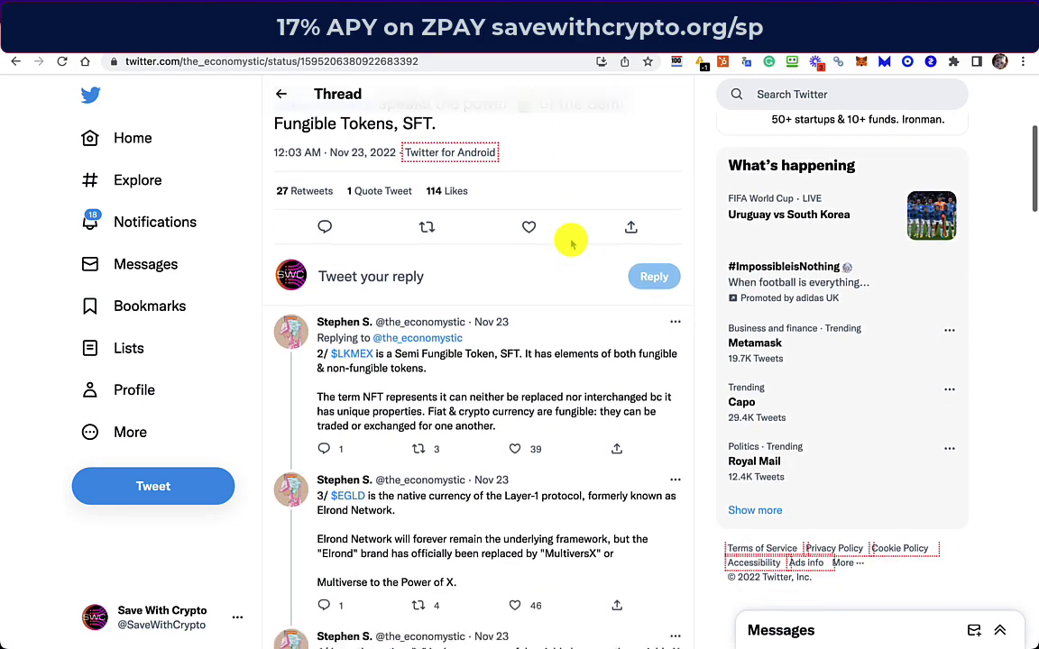
scroll(571, 243, down, 2)
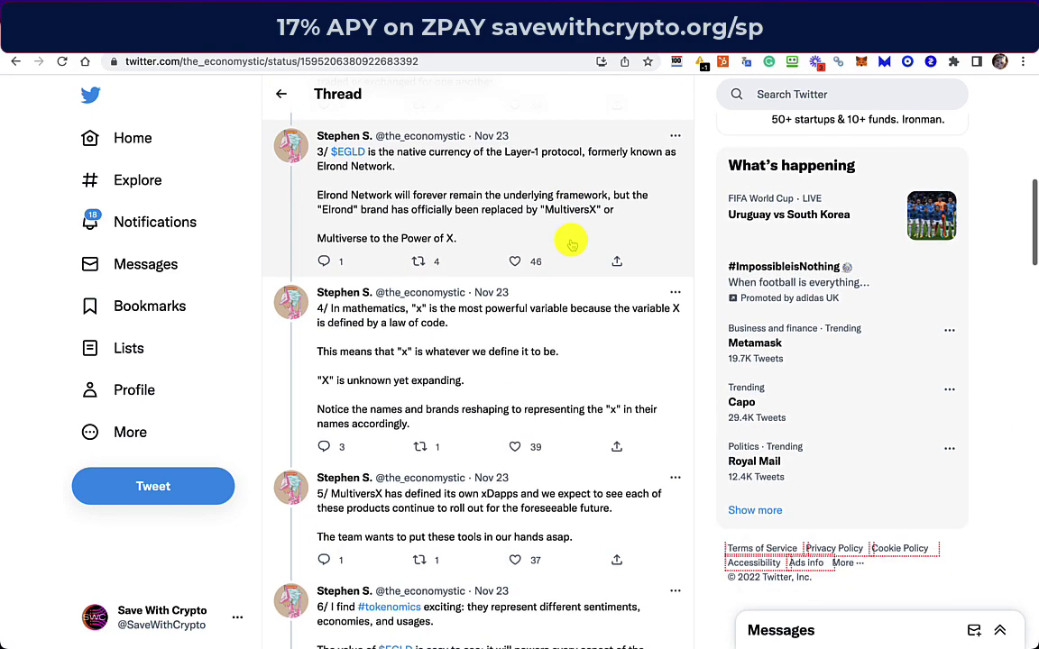
scroll(571, 243, down, 2)
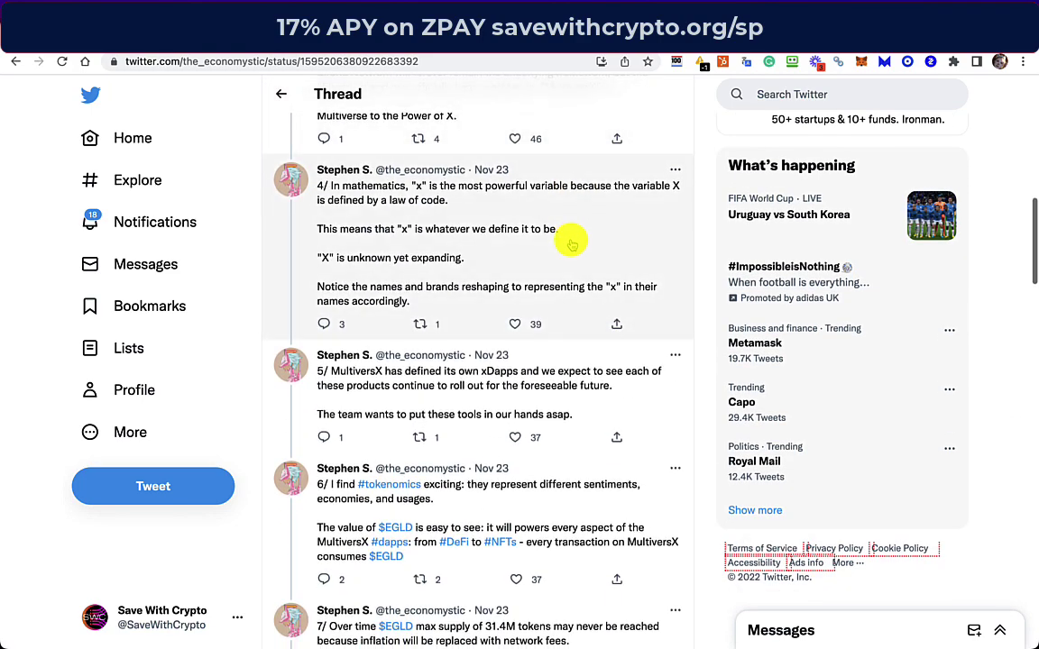
scroll(571, 243, down, 3)
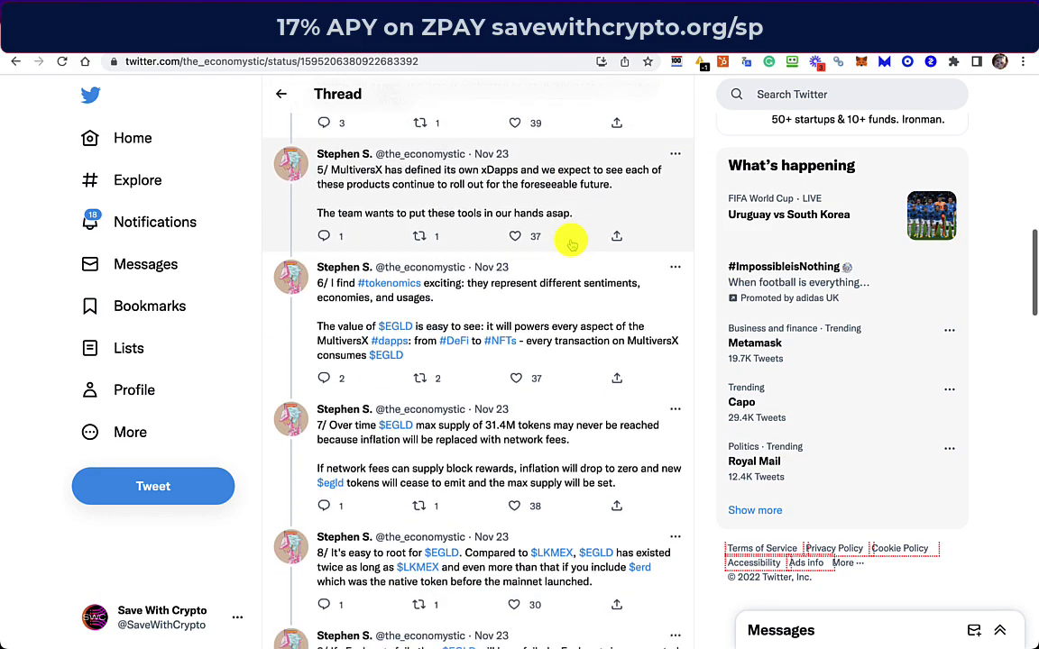
scroll(571, 243, down, 1)
scroll(571, 243, down, 1)
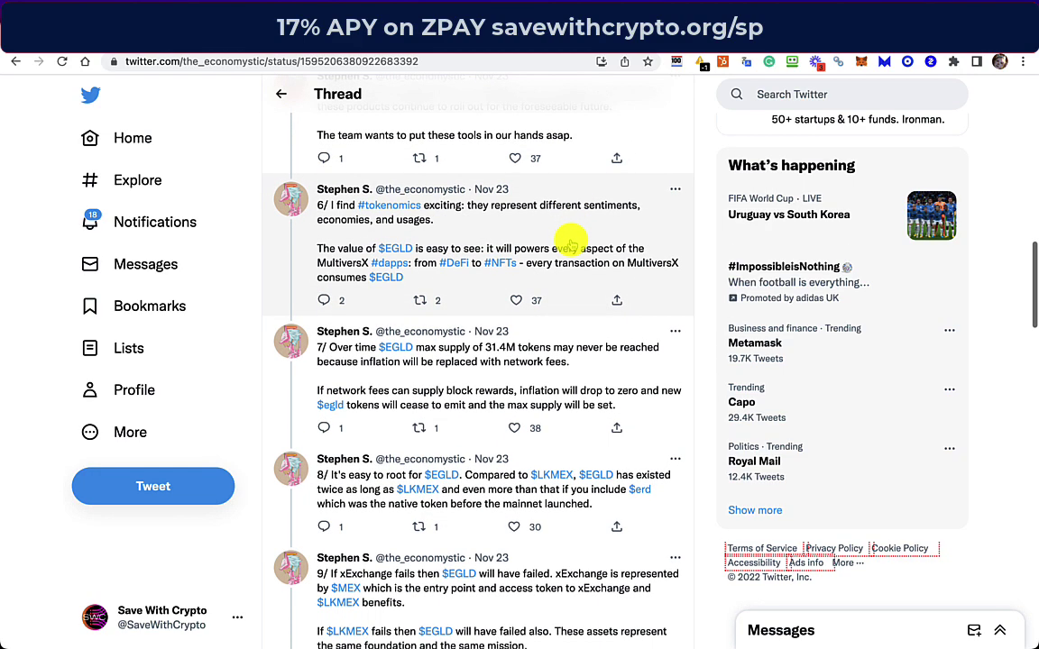
scroll(558, 315, down, 1)
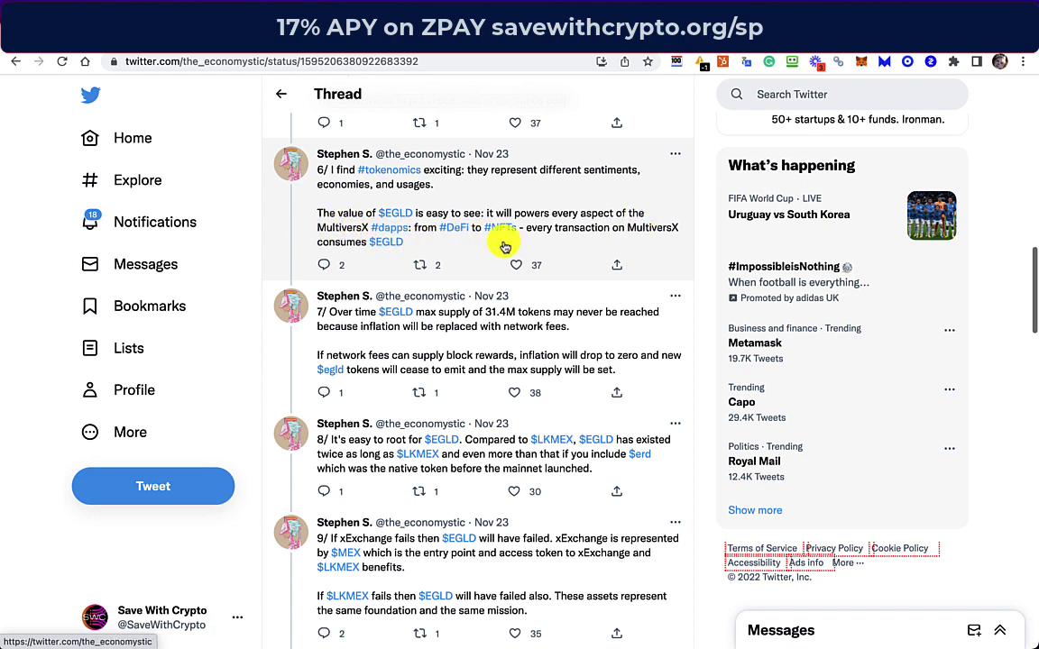
scroll(504, 246, down, 1)
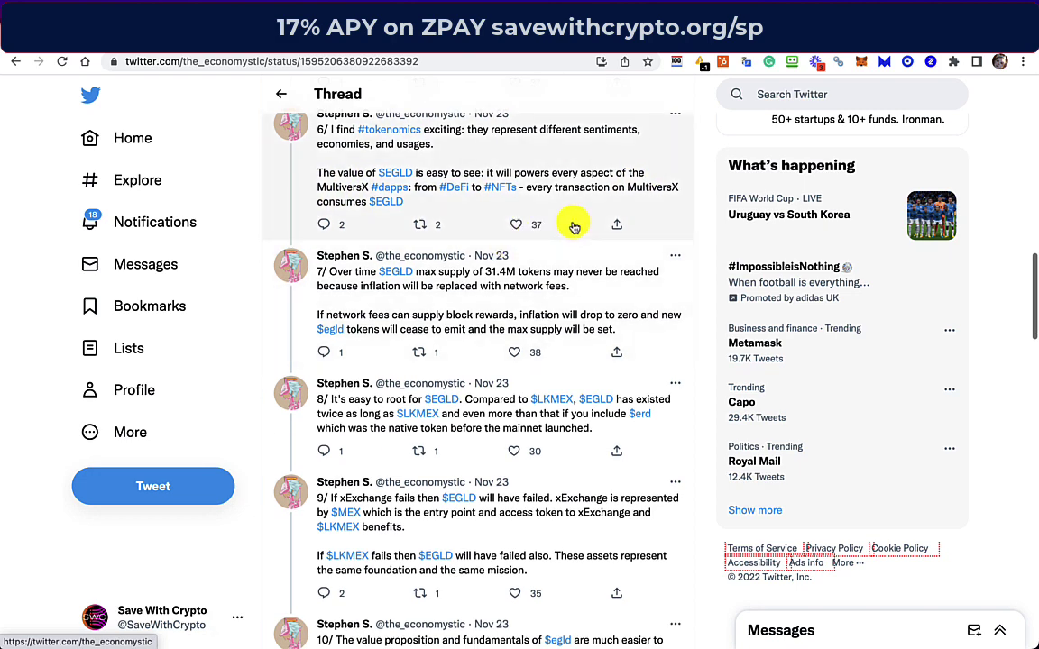
scroll(574, 228, down, 1)
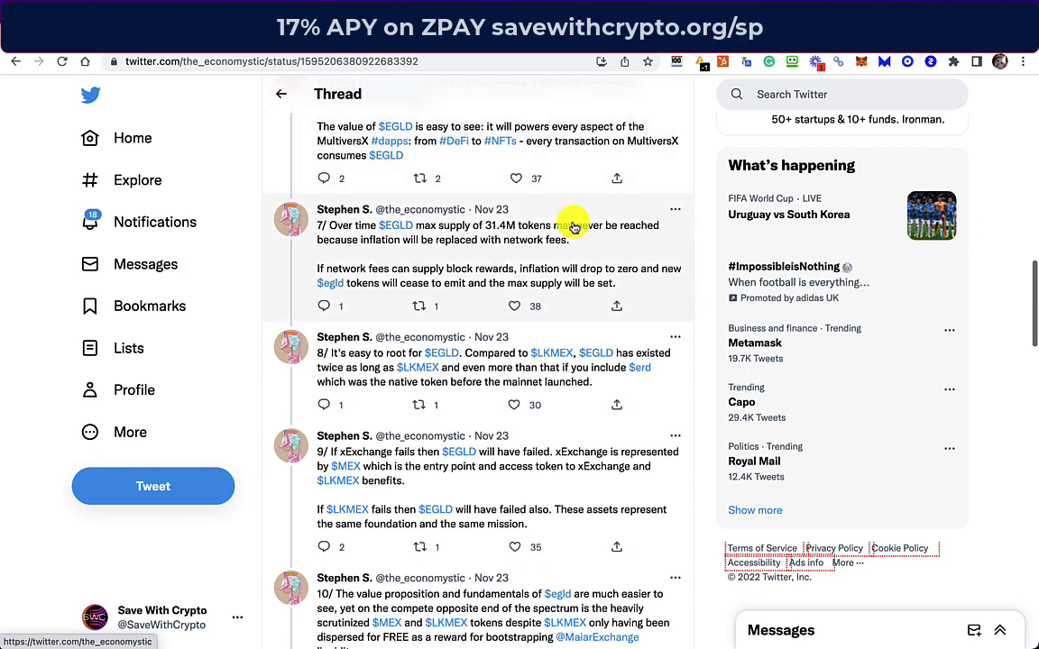
- Read tweets 7 to 13 of the thread on EGLD supply, xExchange and LKMEX, and return toward its beginning
scroll(505, 271, down, 1)
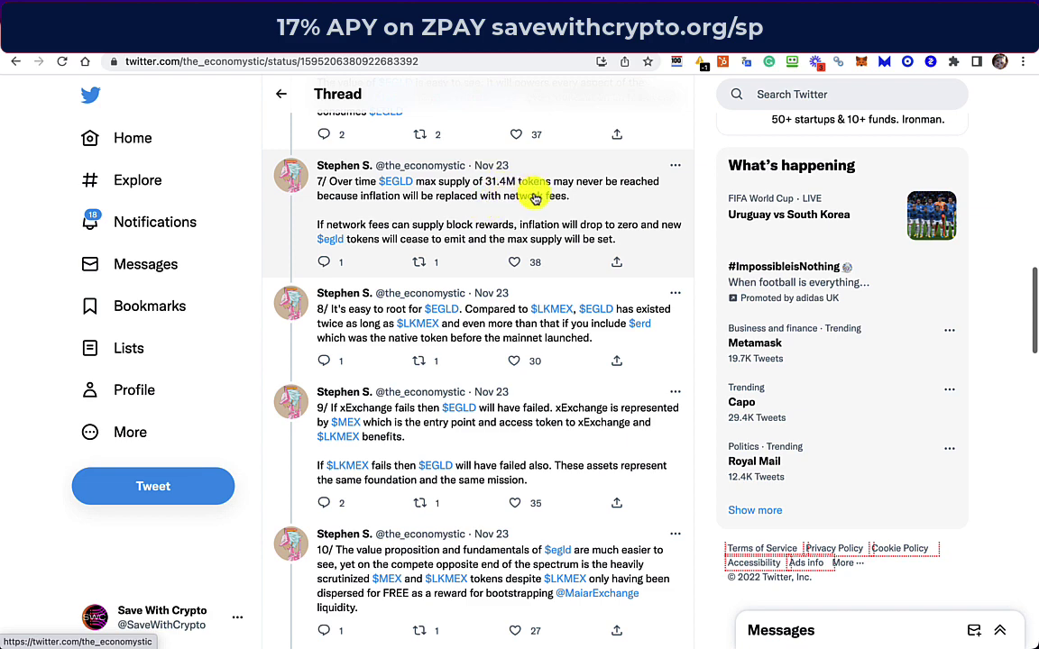
scroll(535, 198, down, 1)
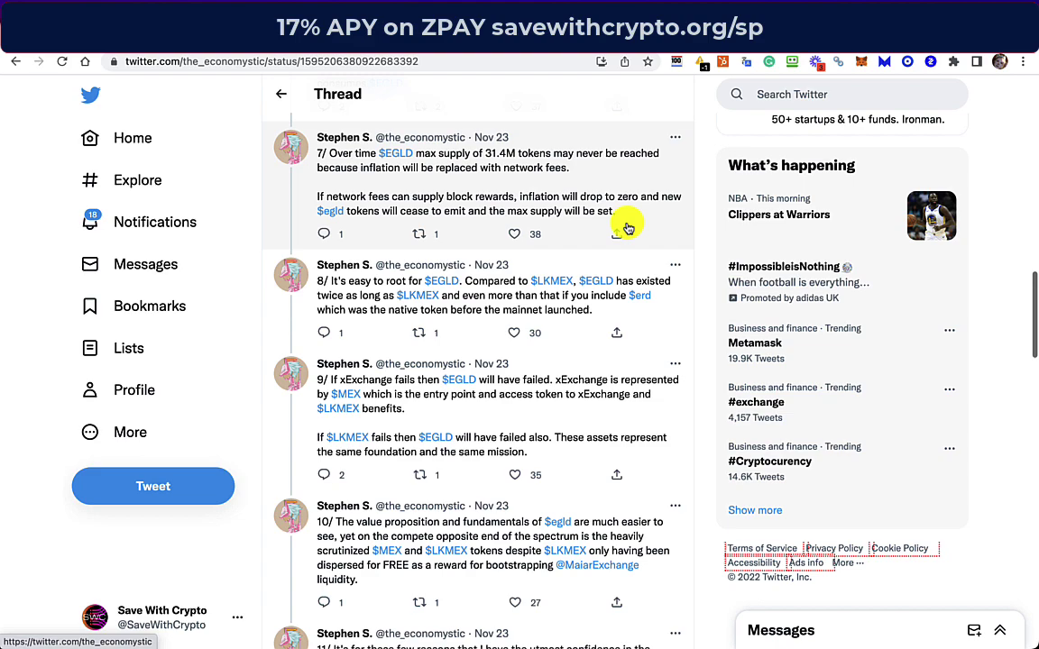
scroll(629, 229, down, 2)
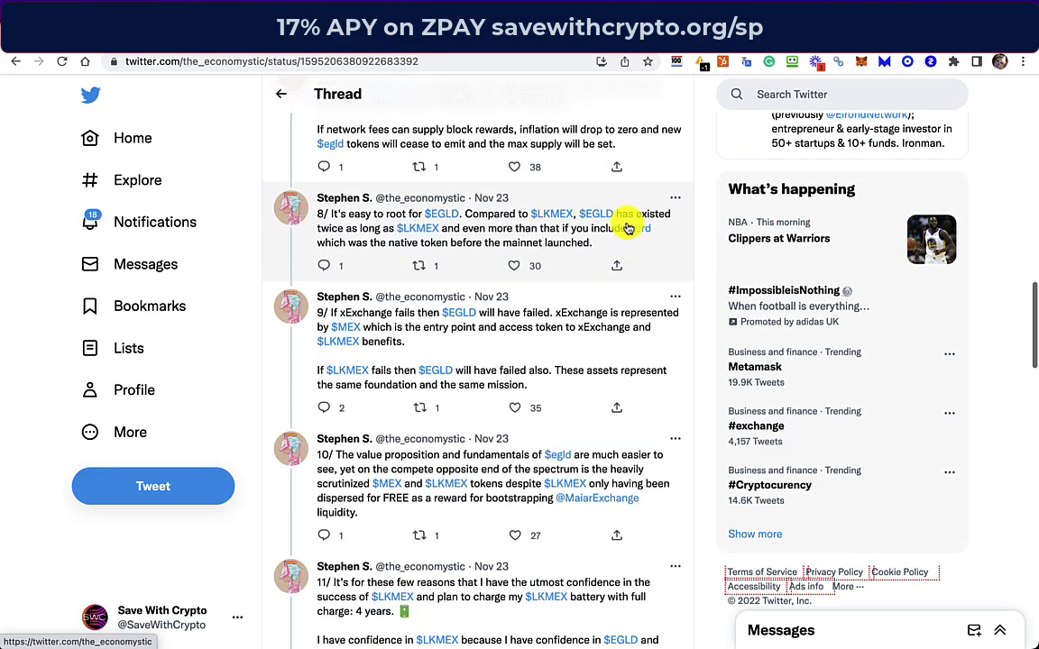
scroll(629, 229, up, 2)
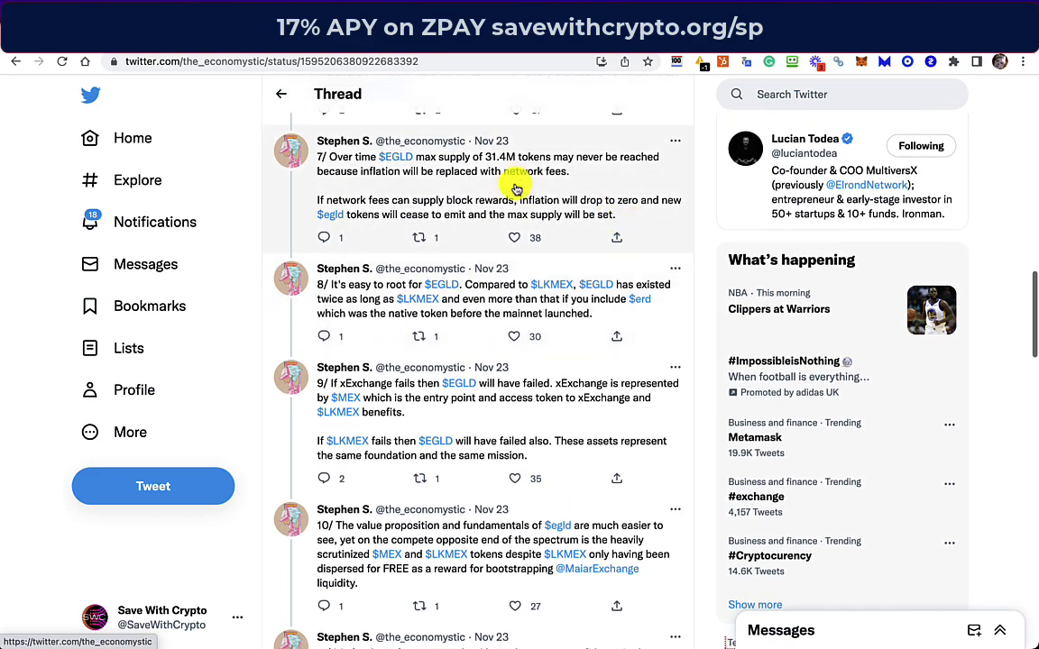
scroll(667, 256, down, 2)
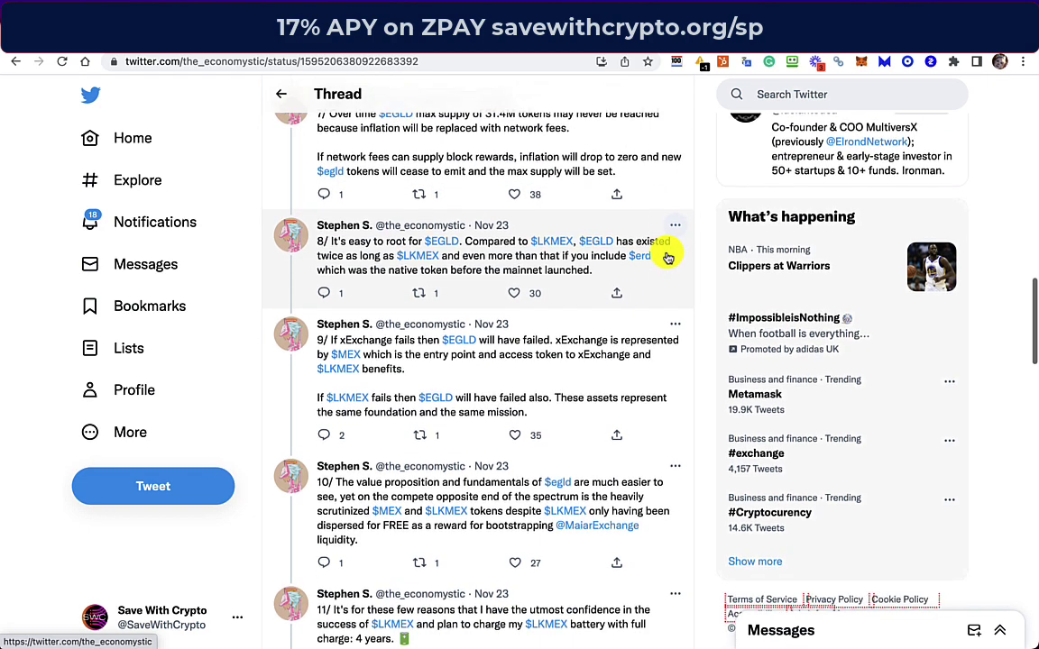
scroll(667, 257, down, 1)
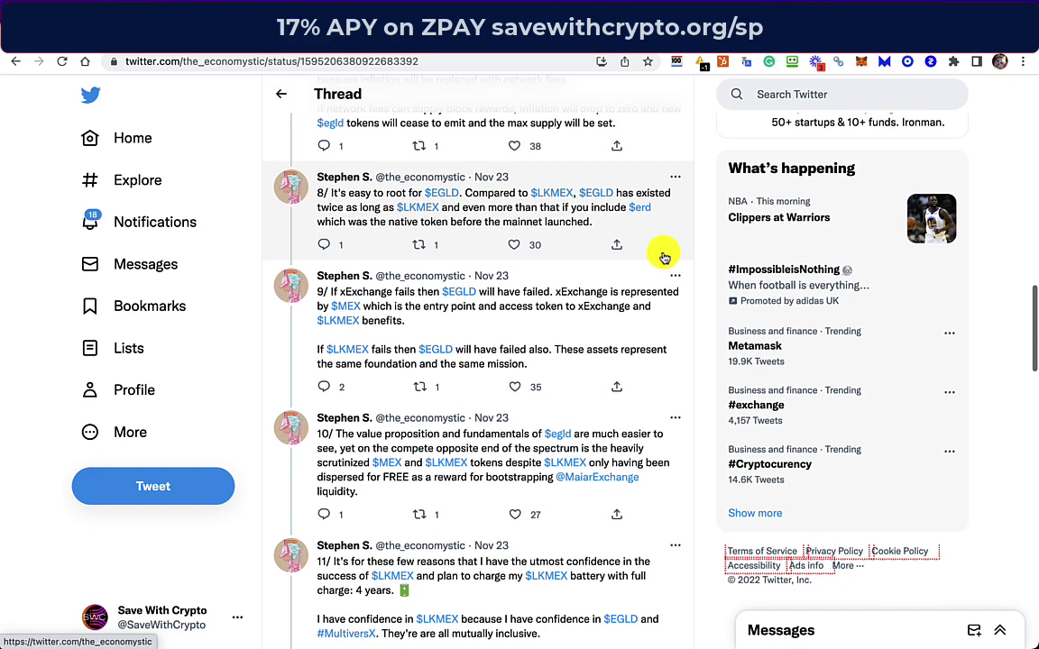
scroll(663, 257, down, 3)
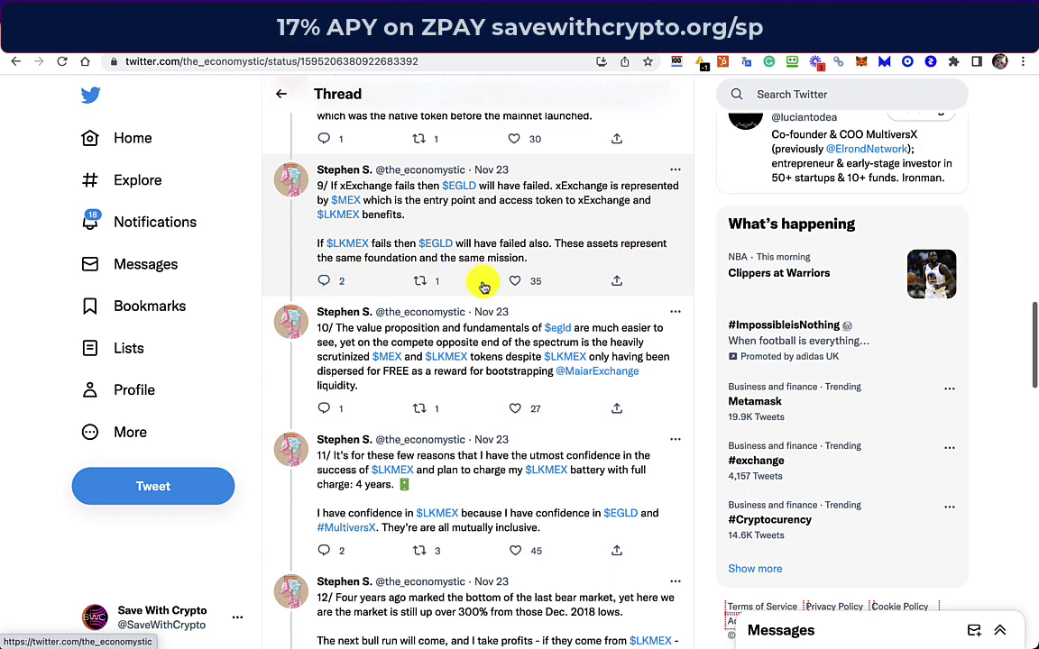
scroll(455, 283, down, 3)
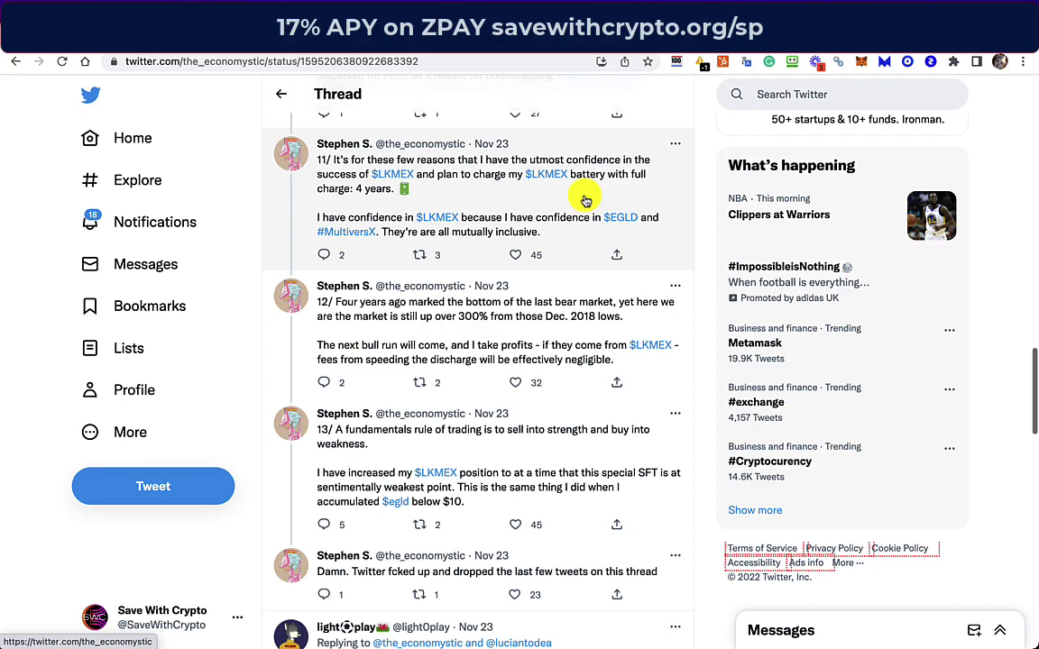
scroll(586, 200, up, 15)
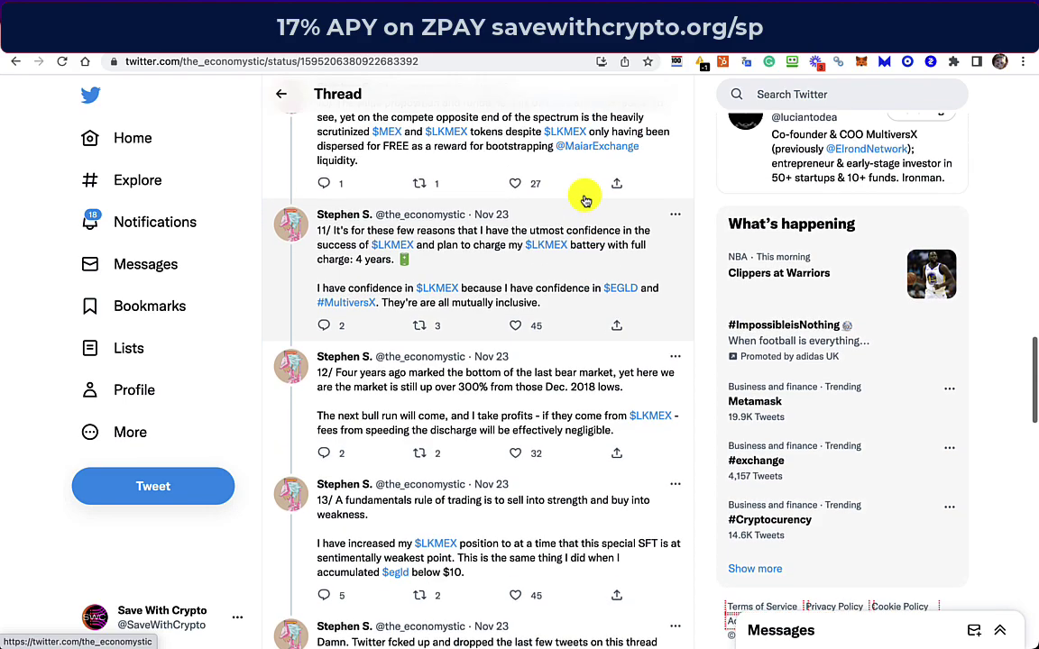
scroll(586, 200, up, 10)
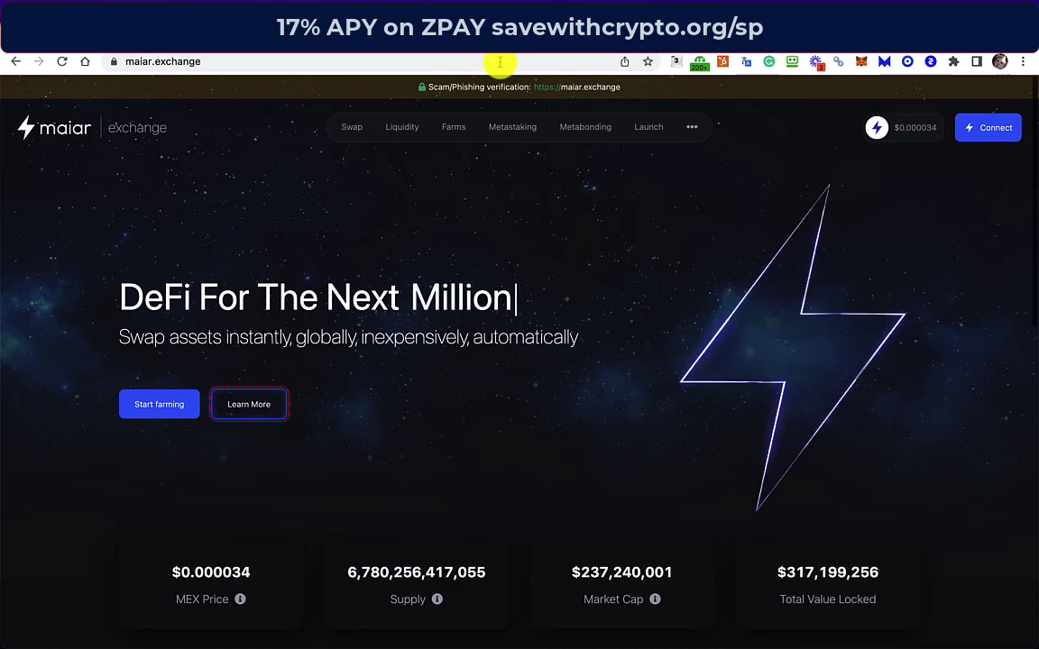
- Connect a wallet to Maiar Exchange through the Maiar App and review the account's token balances
click(1002, 128)
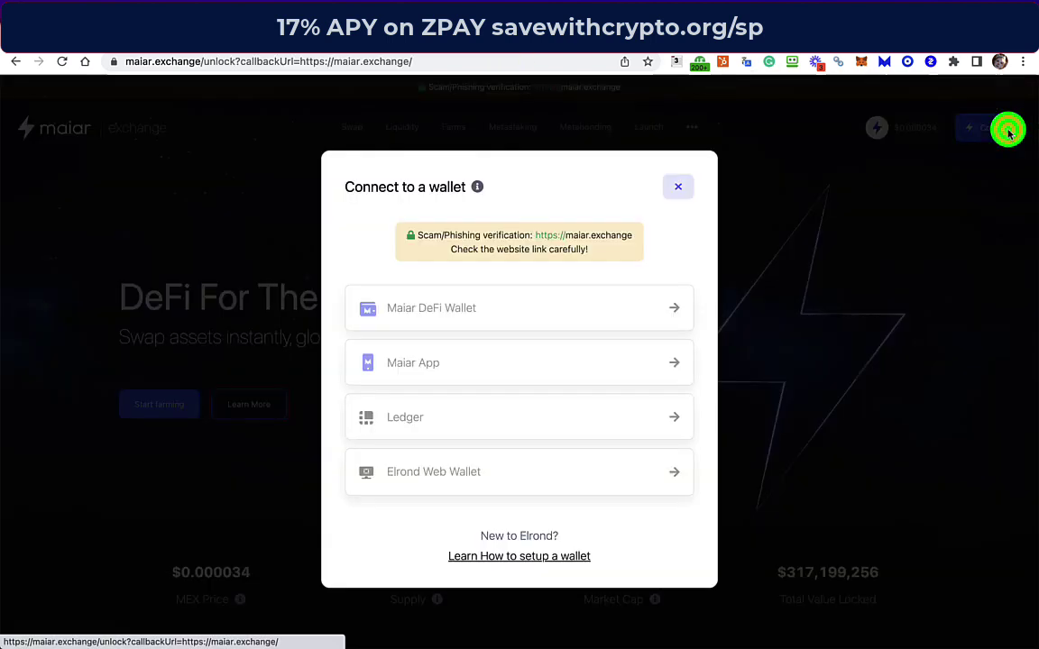
click(520, 364)
click(511, 548)
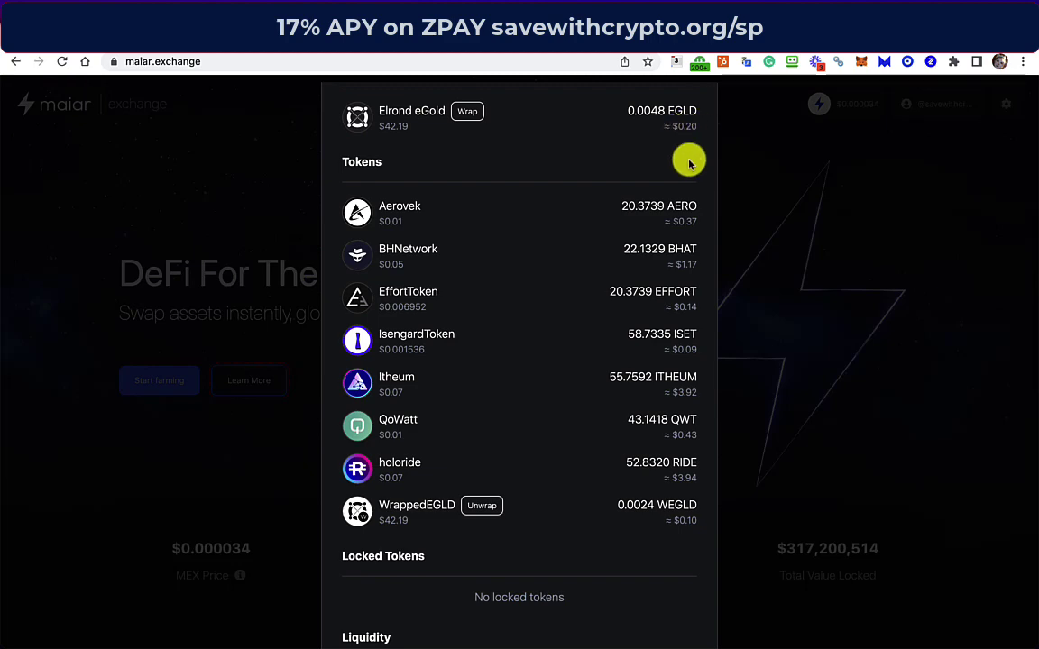
scroll(679, 227, up, 1)
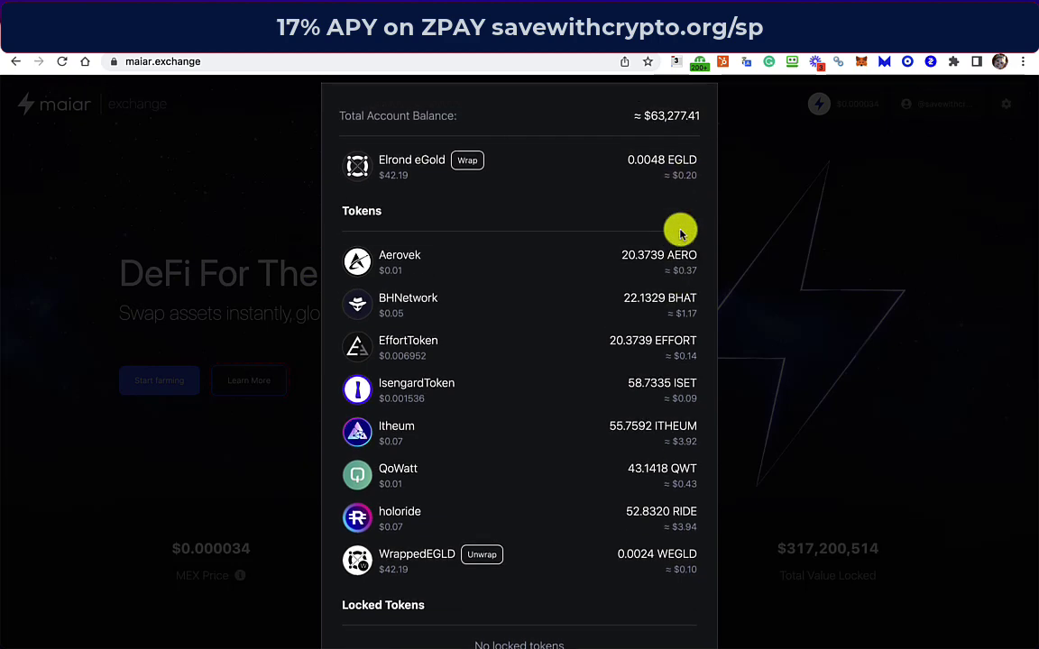
scroll(679, 232, down, 2)
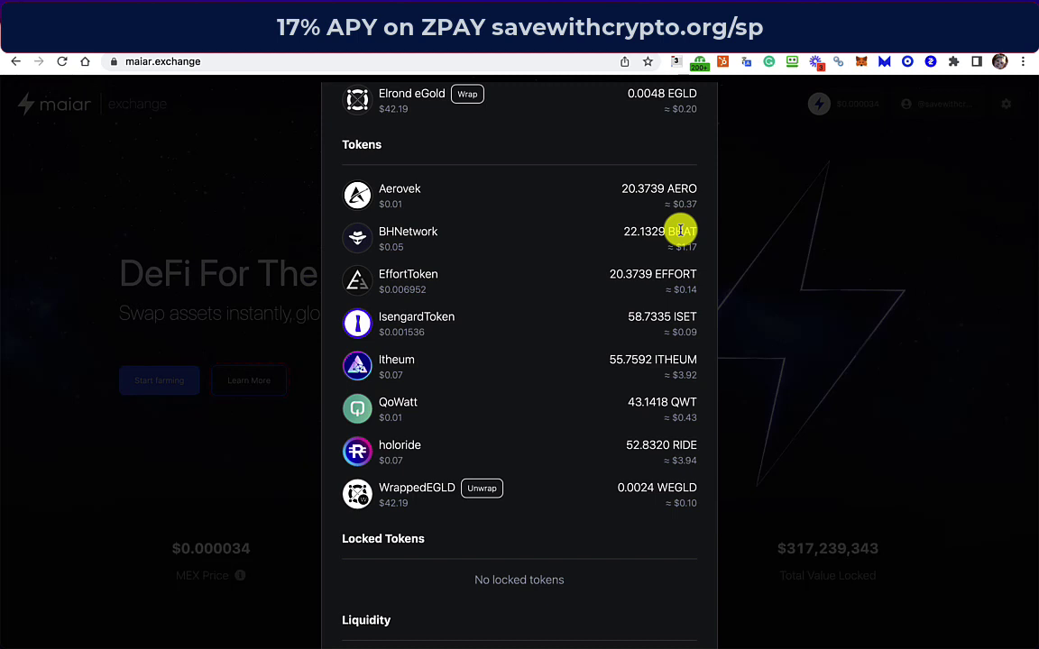
click(572, 7)
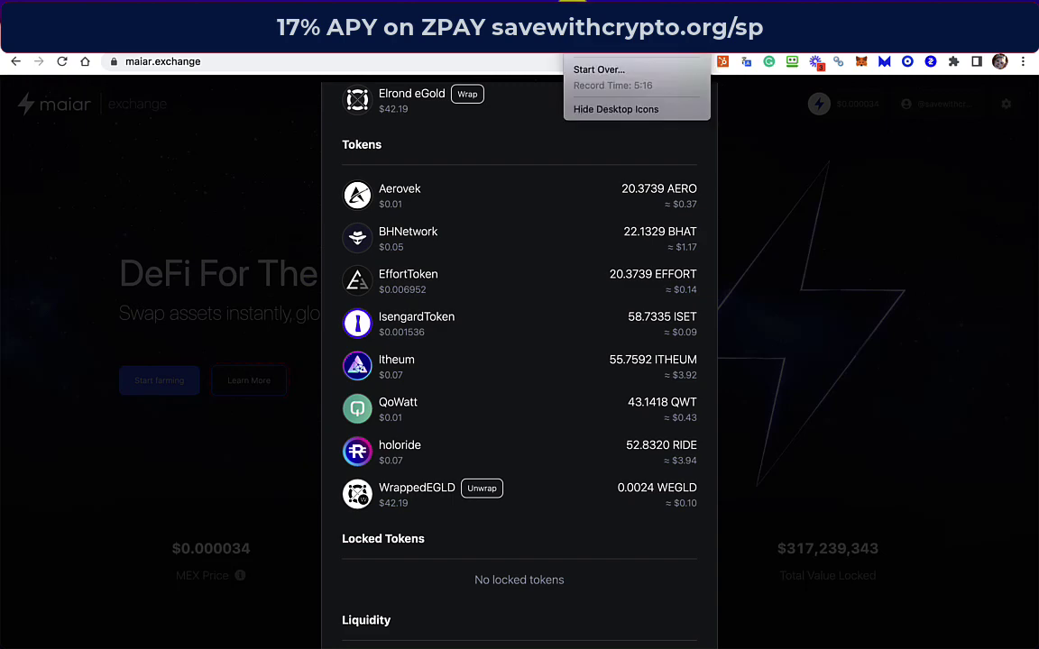
click(598, 69)
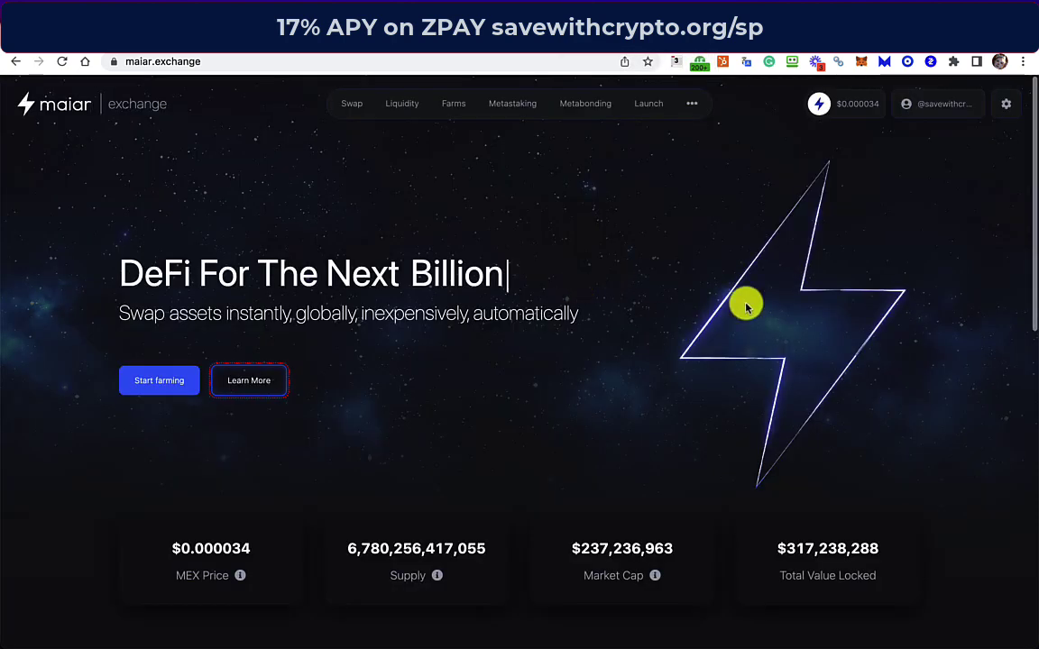
- Check the Elrond eGold balance in the account details and close them
click(938, 109)
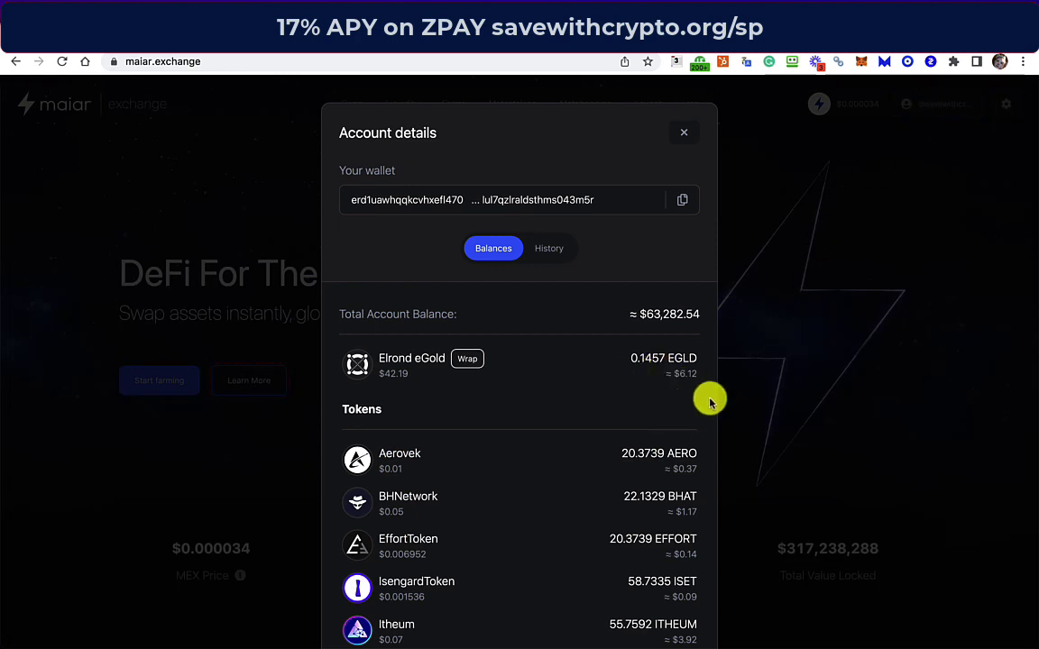
click(790, 434)
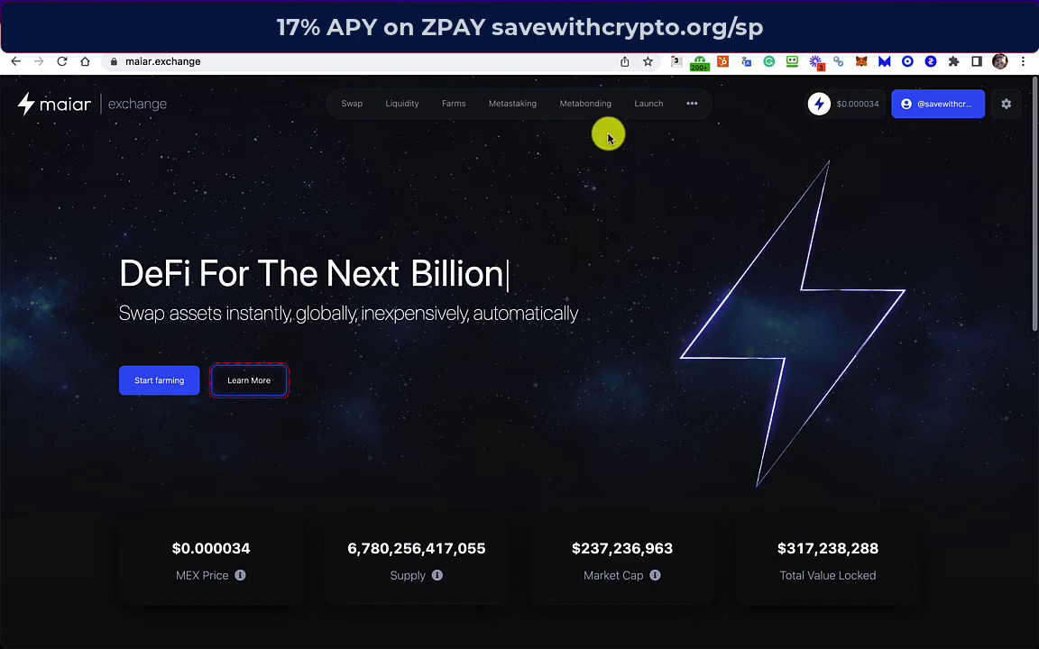
- Open Metabonding and examine the staked EGLD, the staked LKMEX and each live project's claimable rewards
click(584, 104)
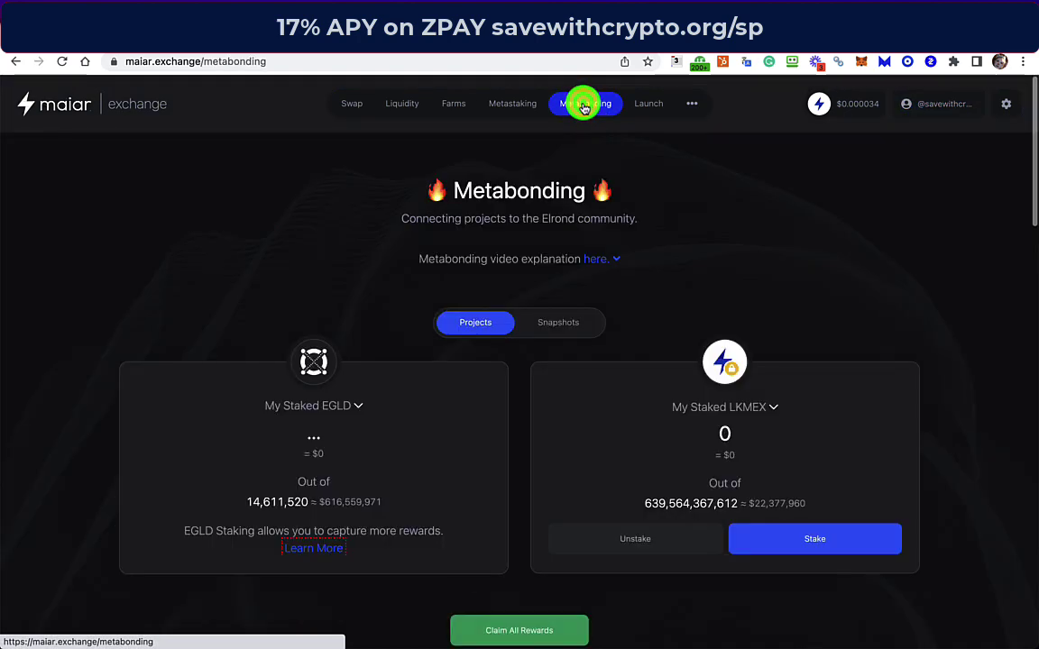
scroll(618, 362, down, 1)
scroll(620, 366, down, 5)
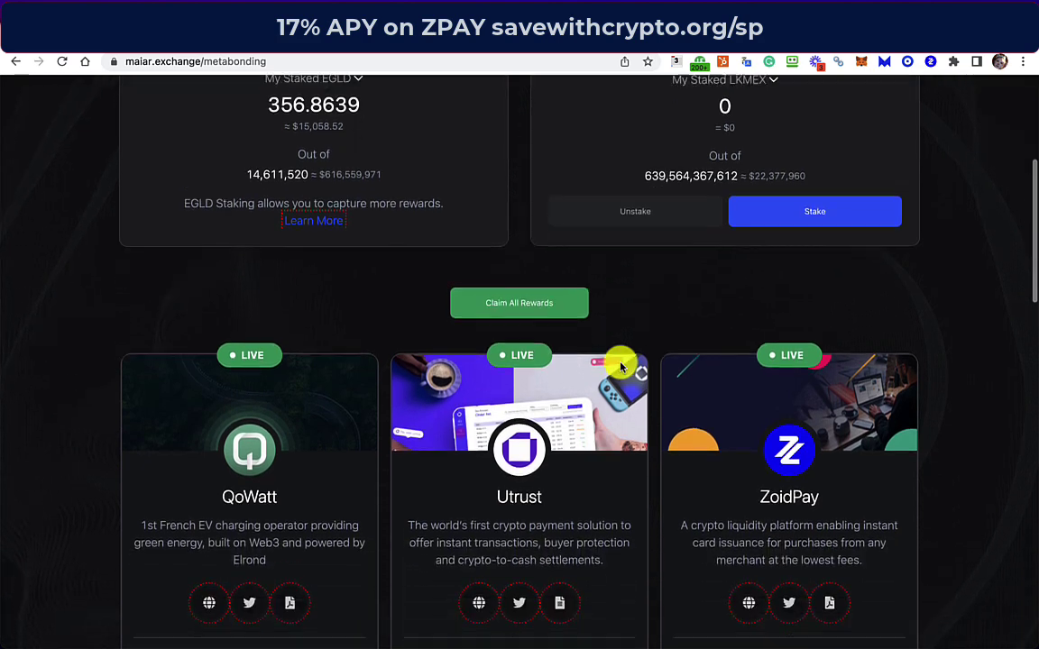
scroll(620, 365, down, 1)
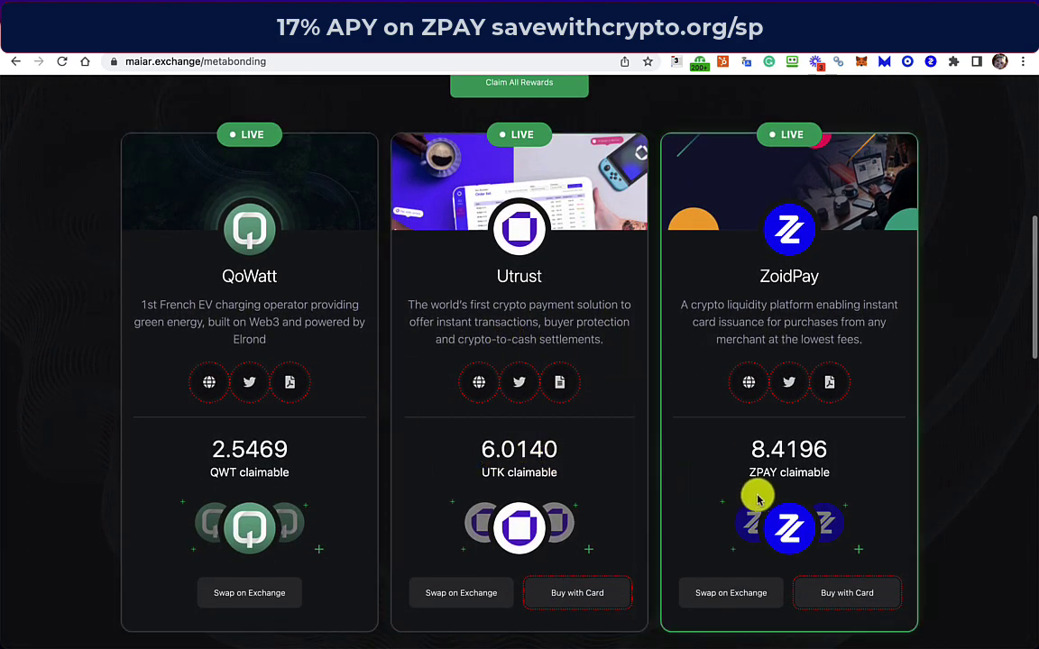
scroll(737, 498, down, 1)
scroll(738, 503, down, 6)
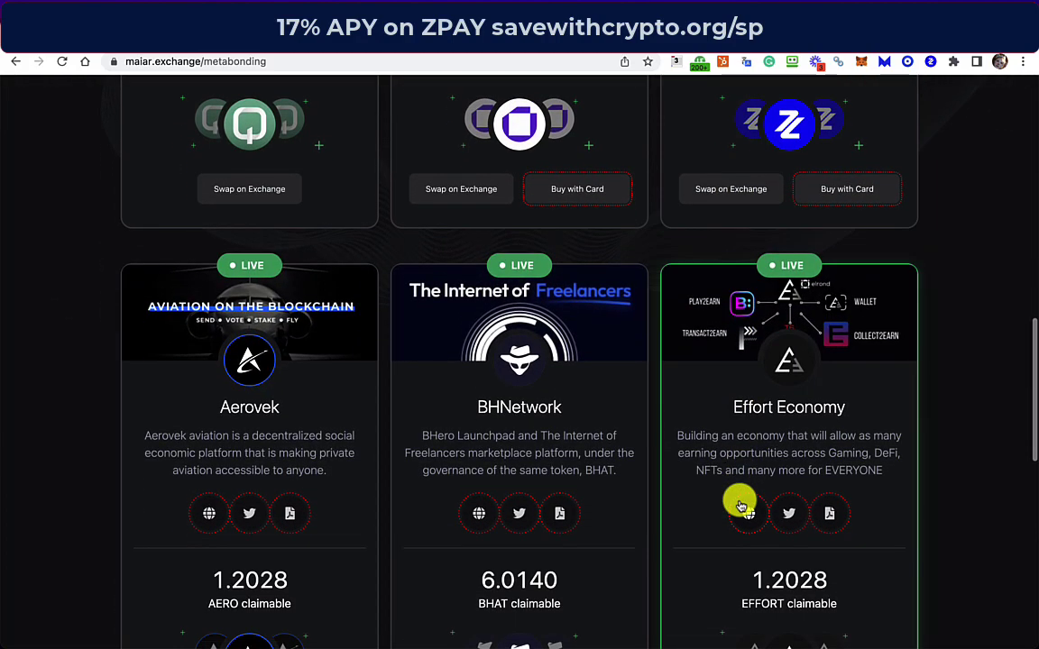
scroll(737, 501, up, 8)
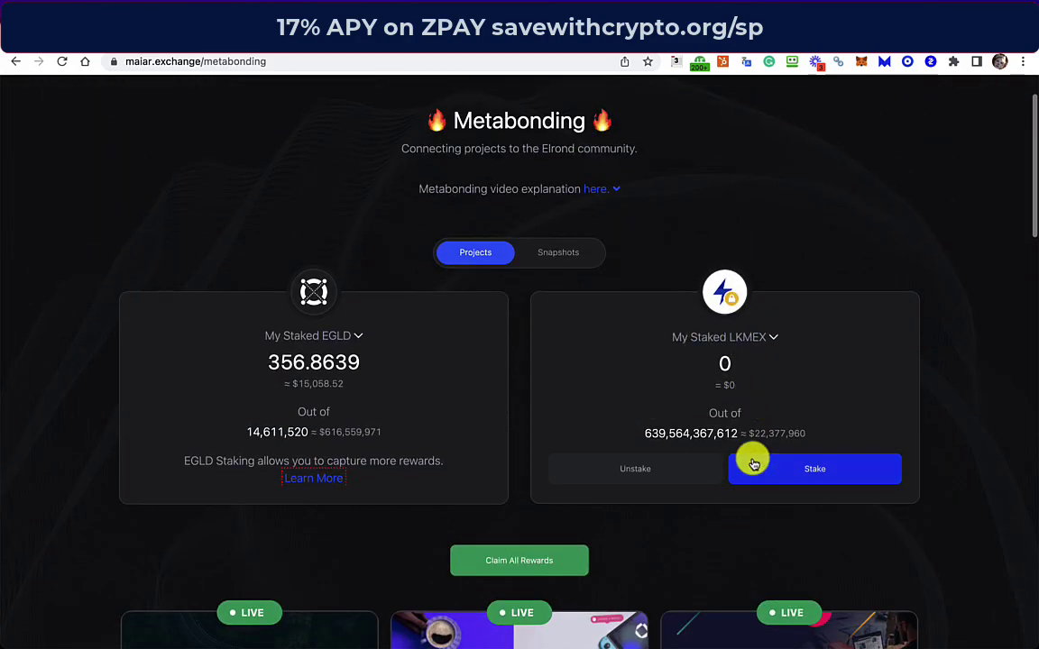
scroll(659, 491, down, 1)
scroll(659, 491, down, 1)
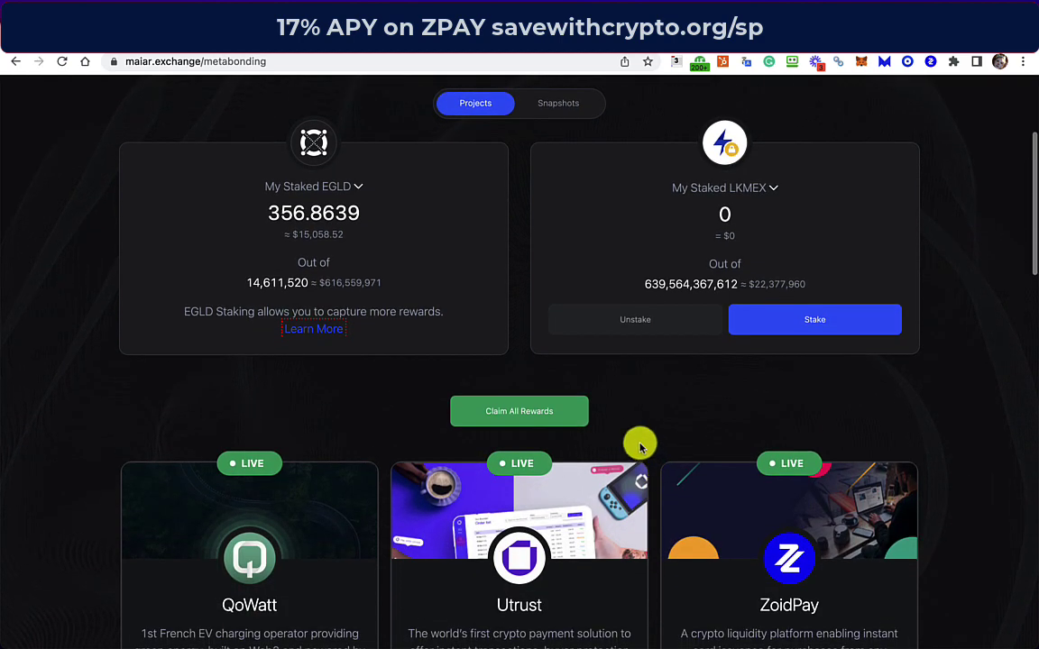
- Claim all Metabonding rewards and check the token balances in the account details
click(540, 413)
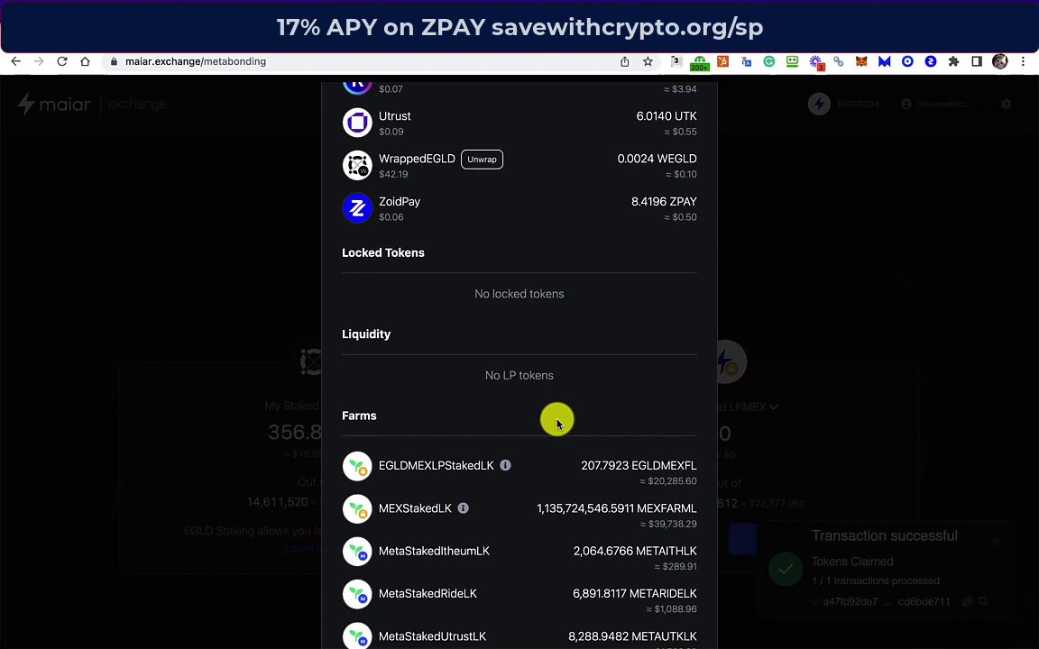
scroll(557, 417, up, 5)
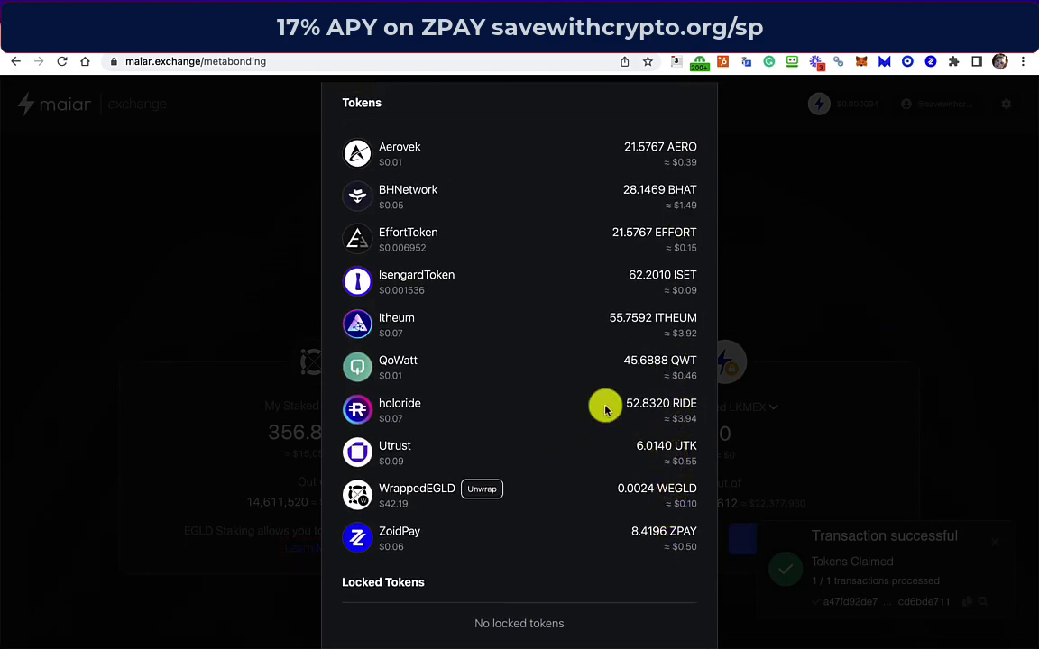
- Open Metastaking, review the staked tokens and their earned rewards, and harvest all RIDE rewards
click(510, 105)
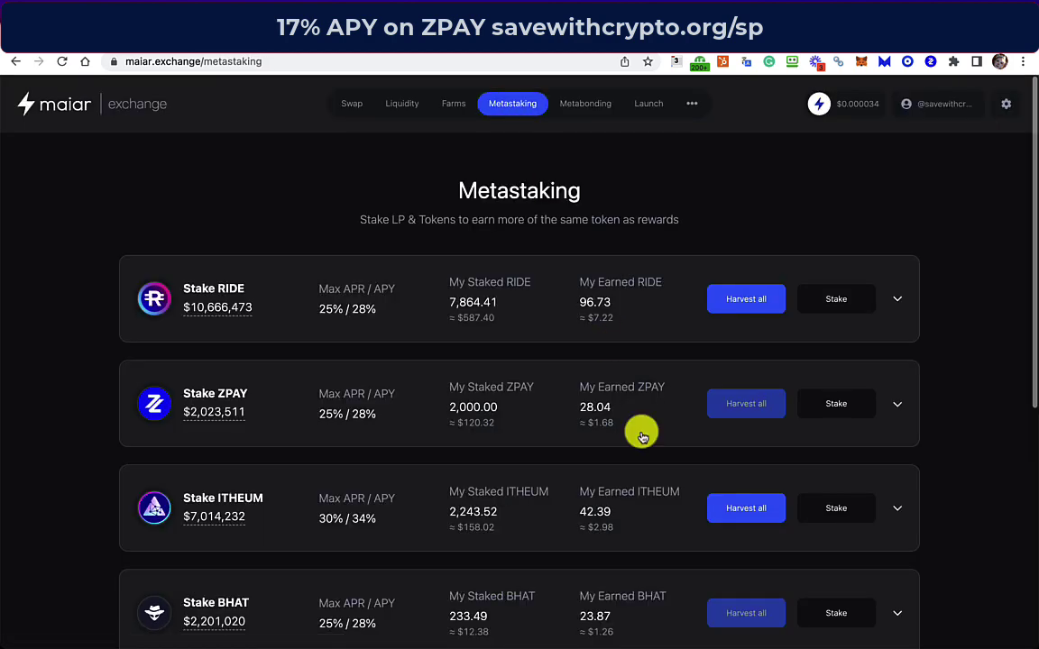
scroll(640, 431, down, 3)
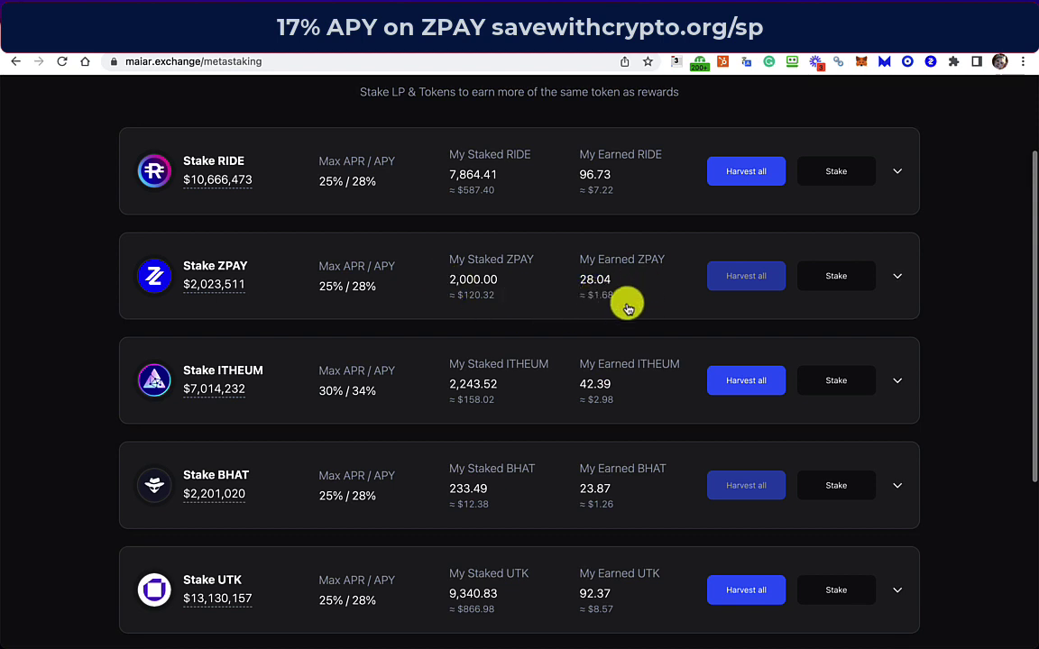
mouse_move(764, 287)
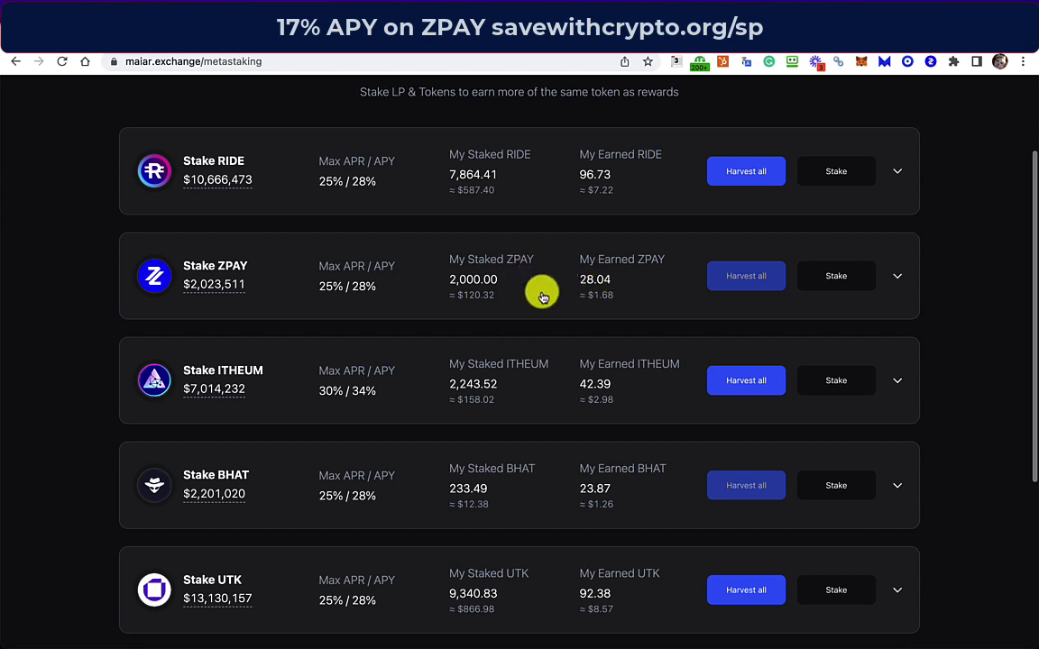
scroll(577, 306, up, 1)
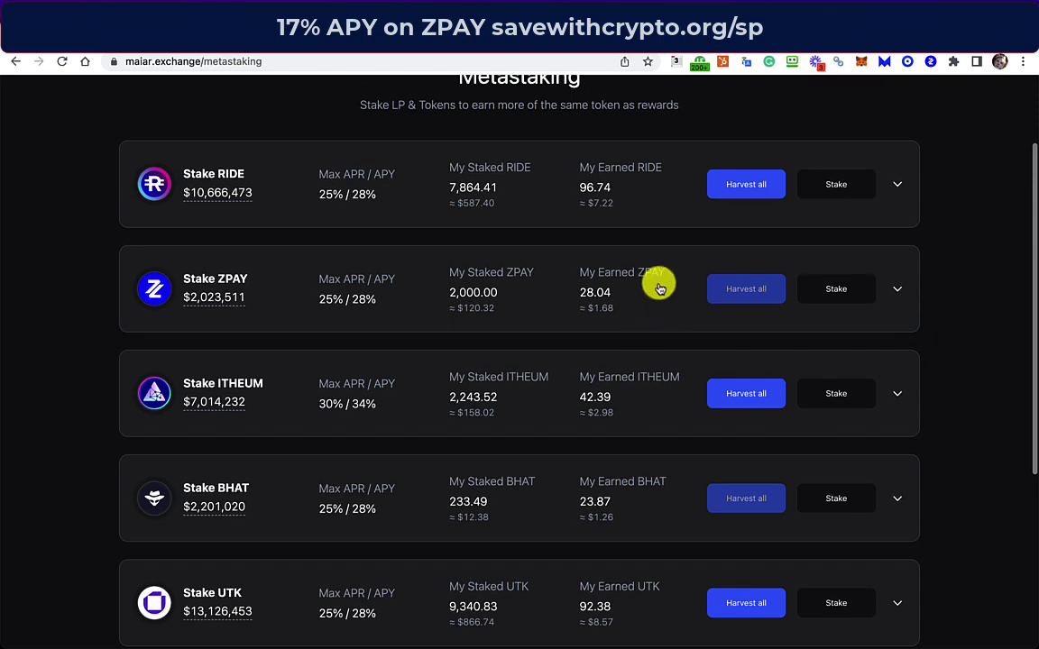
click(742, 186)
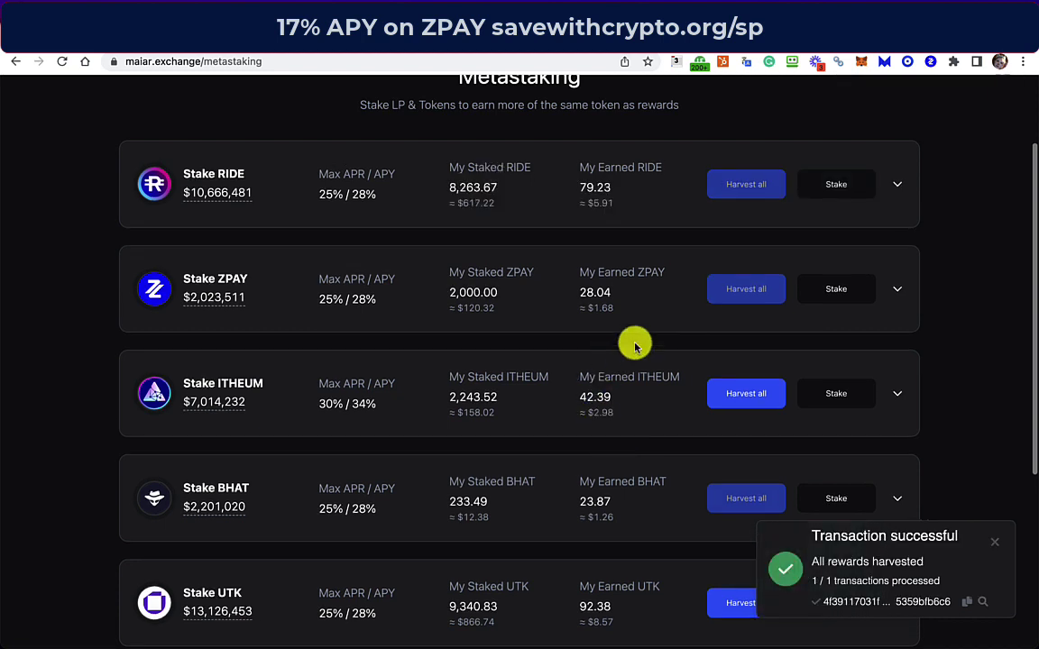
- Harvest all ITHEUM and UTK rewards in Metastaking
scroll(931, 421, down, 2)
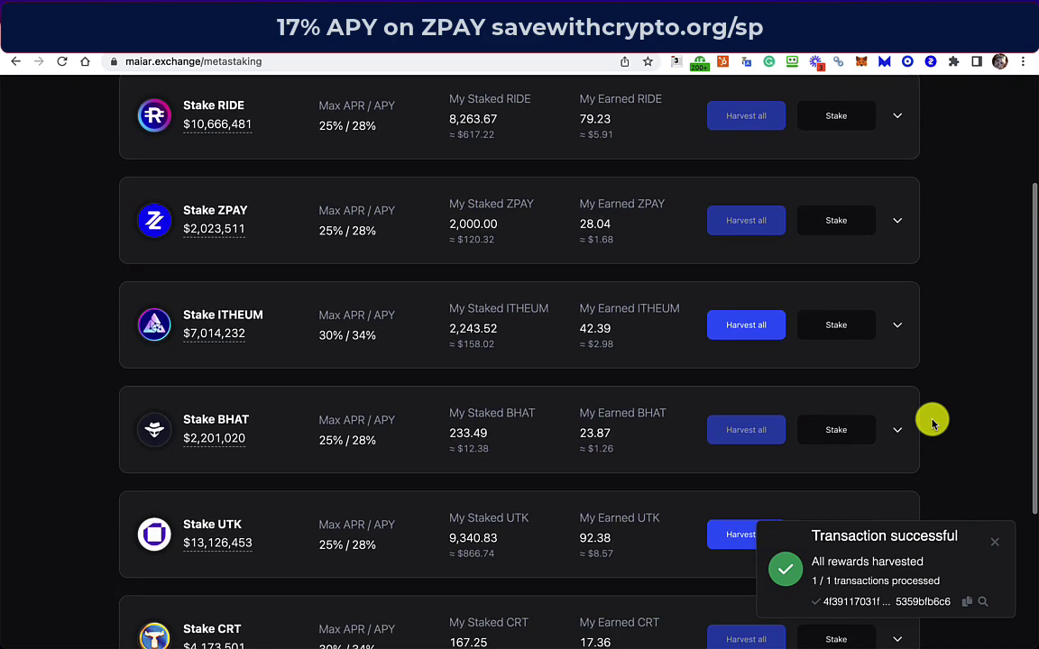
scroll(930, 420, down, 1)
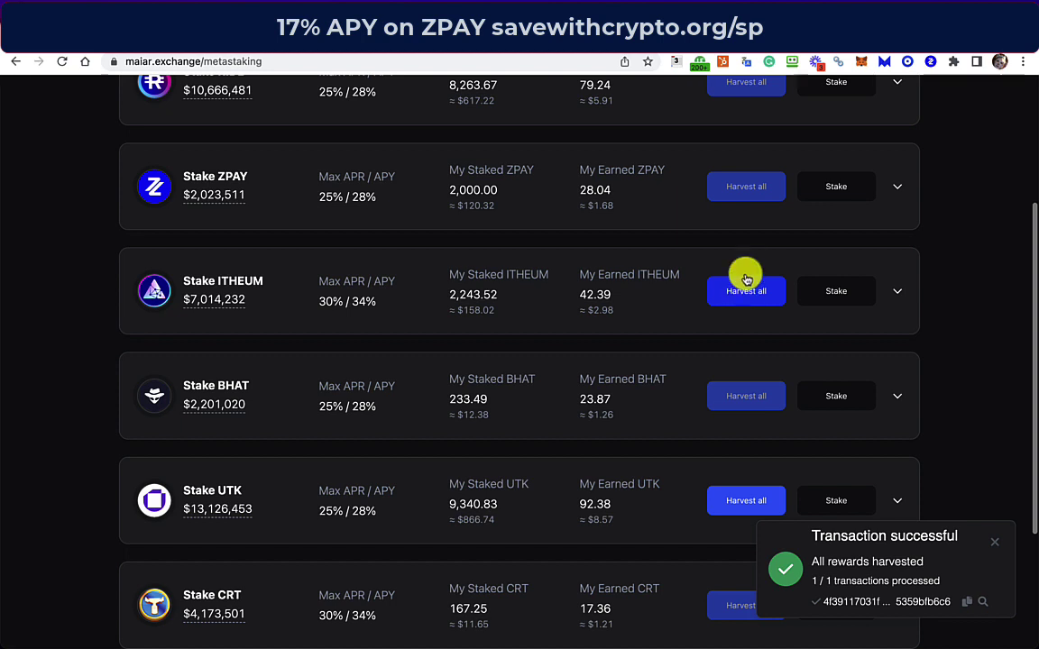
click(751, 296)
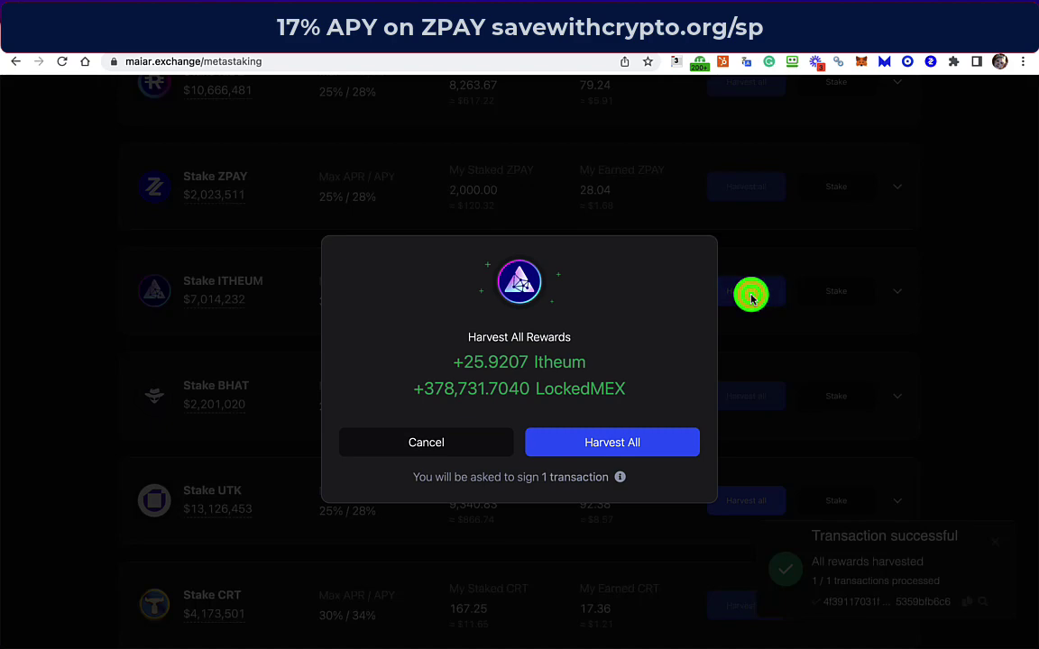
click(594, 438)
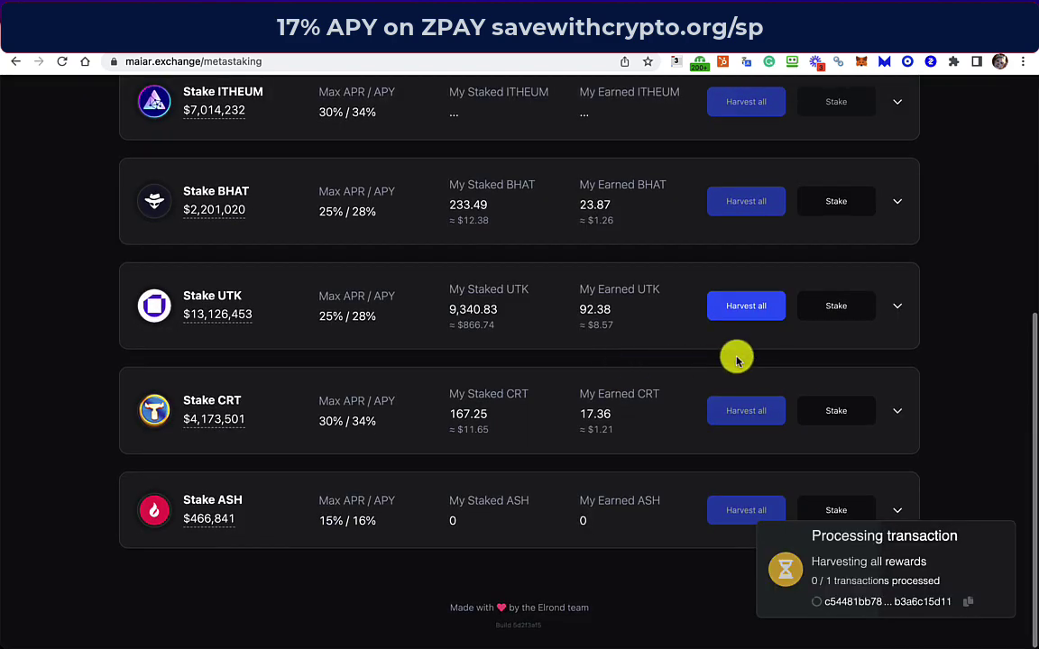
click(747, 307)
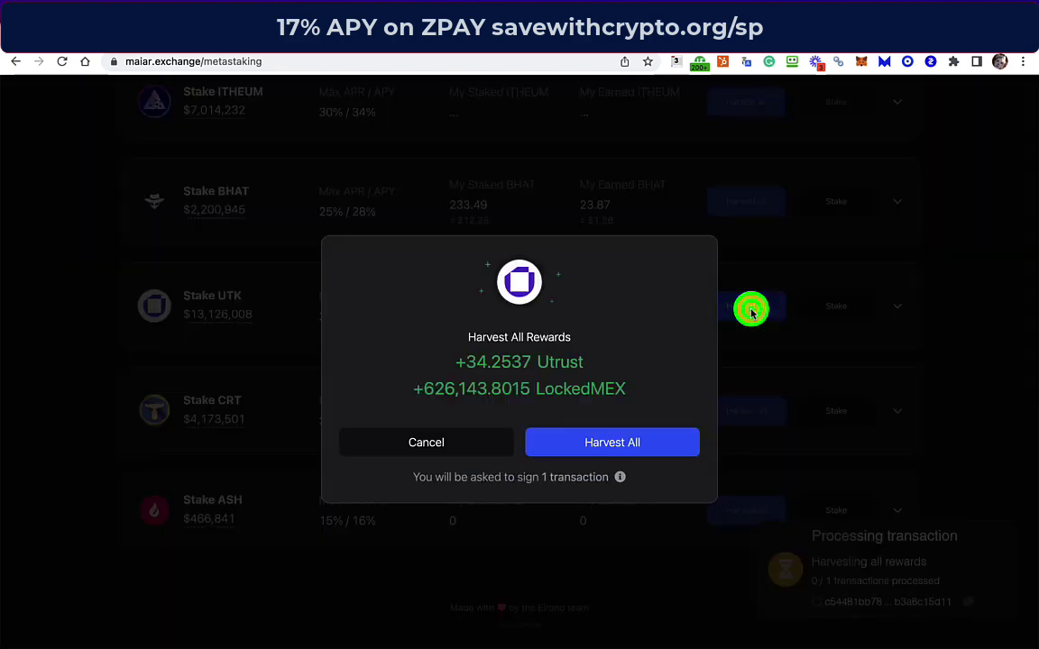
click(631, 437)
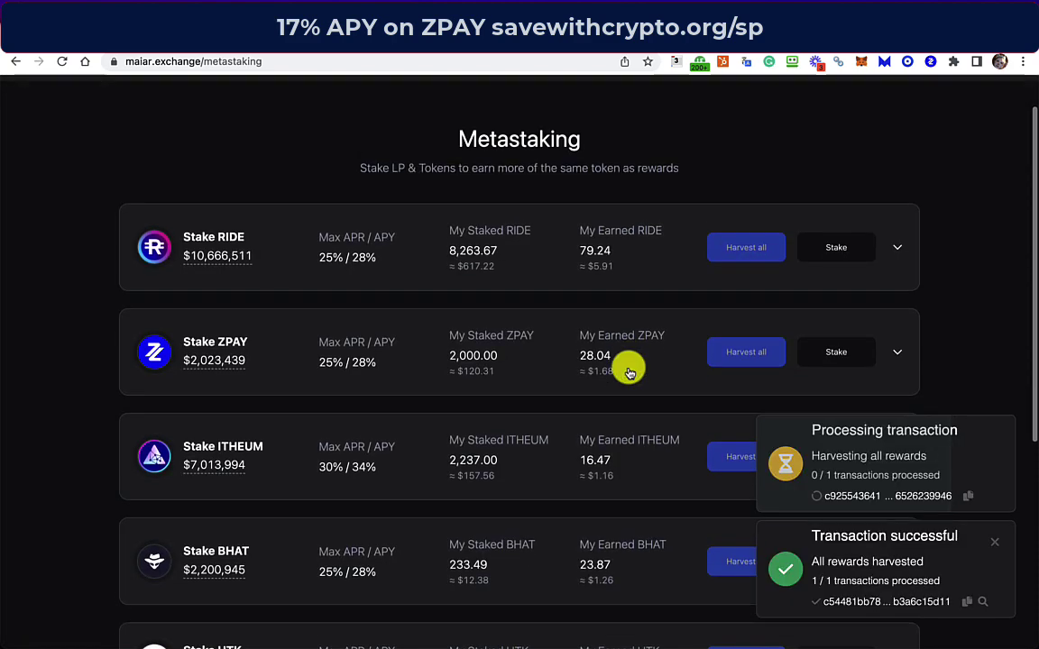
scroll(629, 369, down, 3)
scroll(614, 214, up, 4)
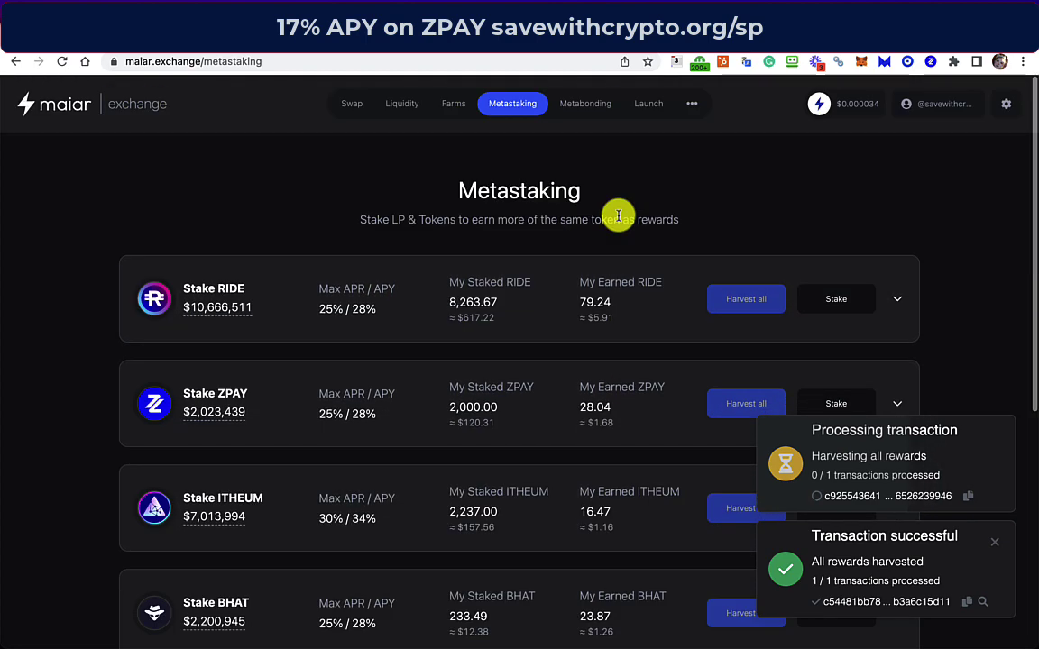
- Open Farms, examine the MEX-EGLD farm's locked position and harvest all of its LockedMEX rewards
click(453, 103)
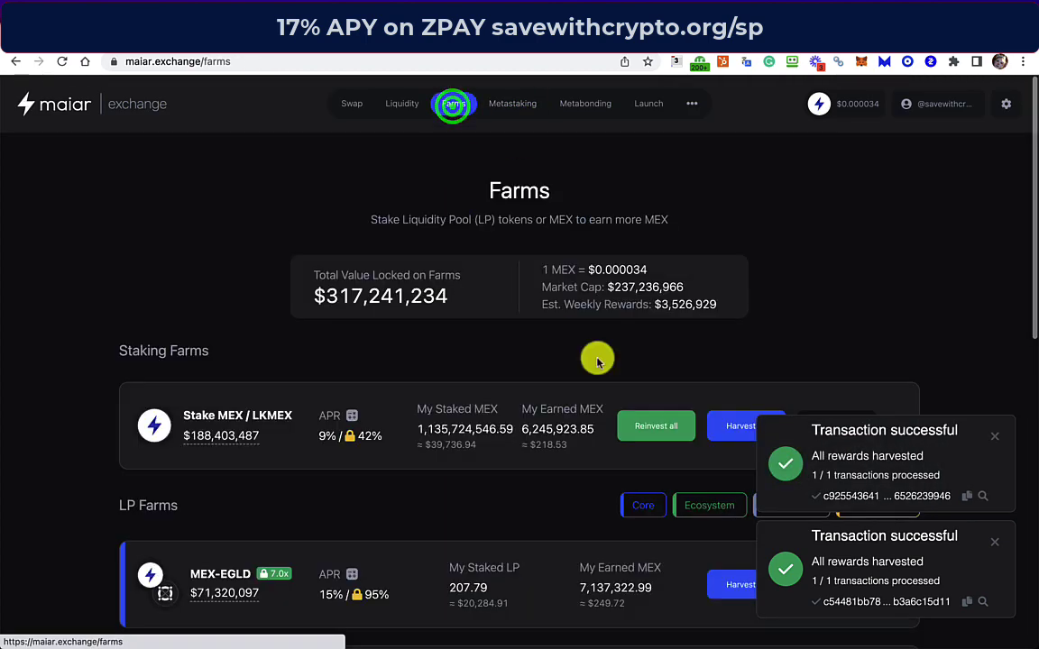
scroll(605, 398, down, 5)
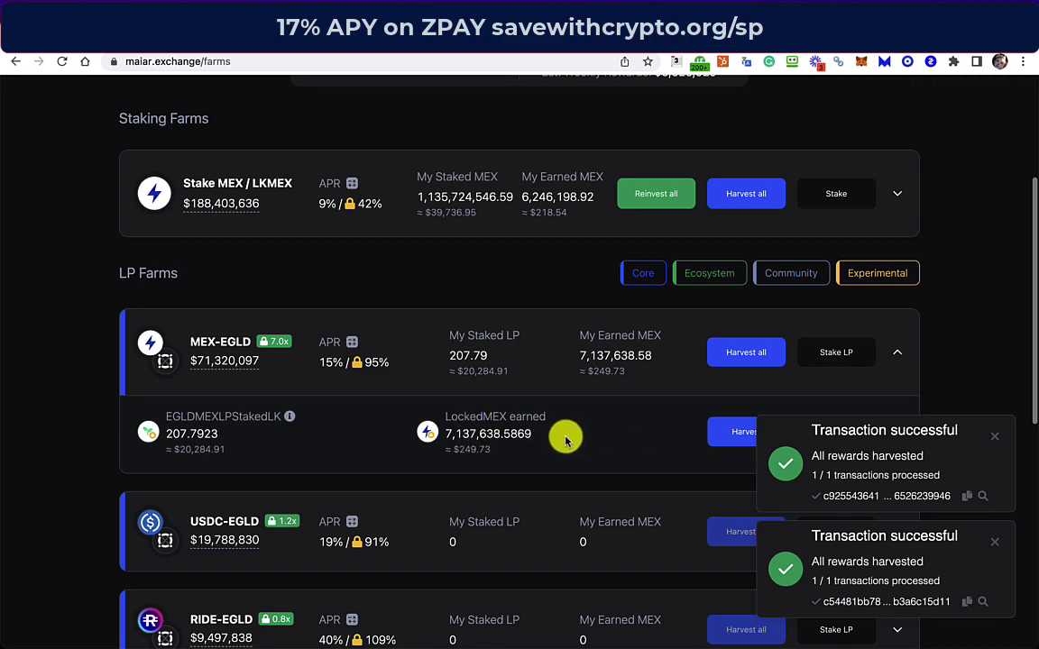
scroll(564, 437, down, 1)
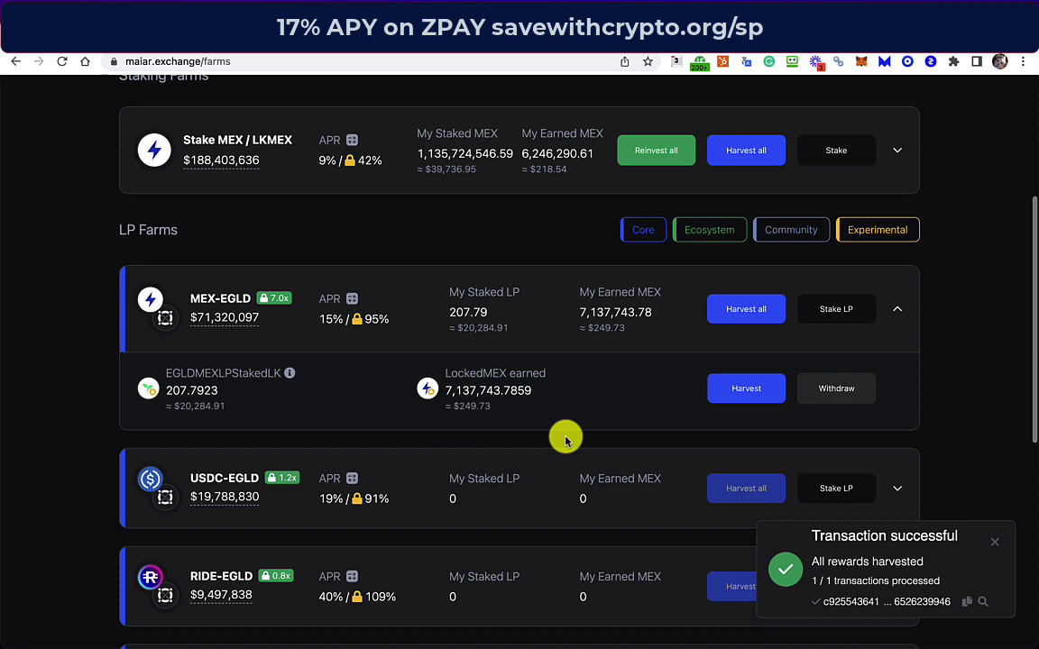
scroll(566, 440, up, 1)
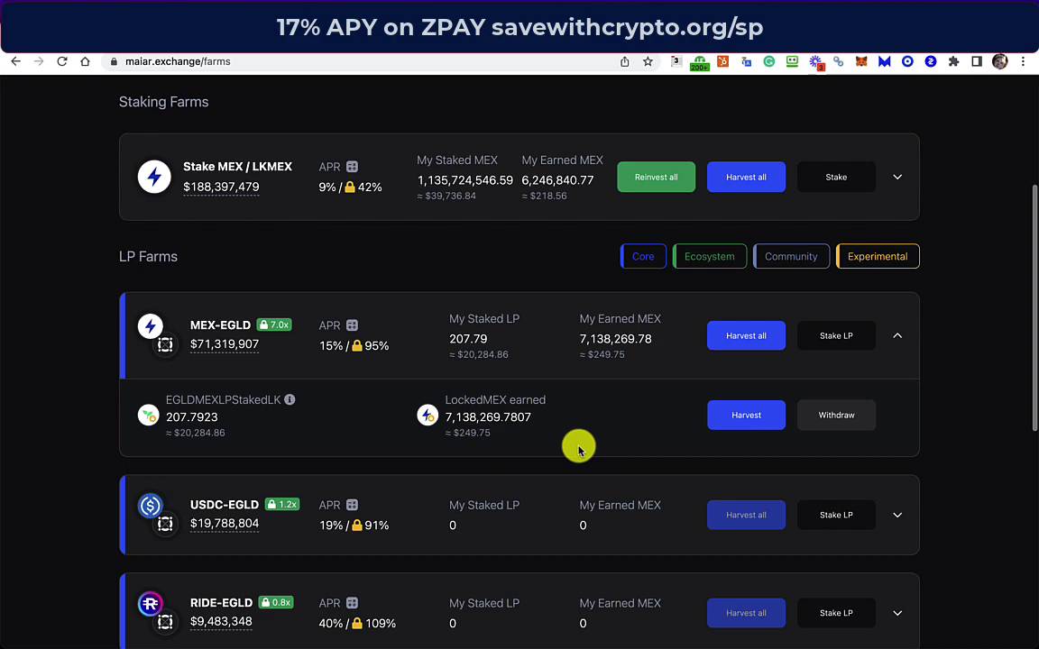
scroll(580, 447, down, 1)
click(750, 281)
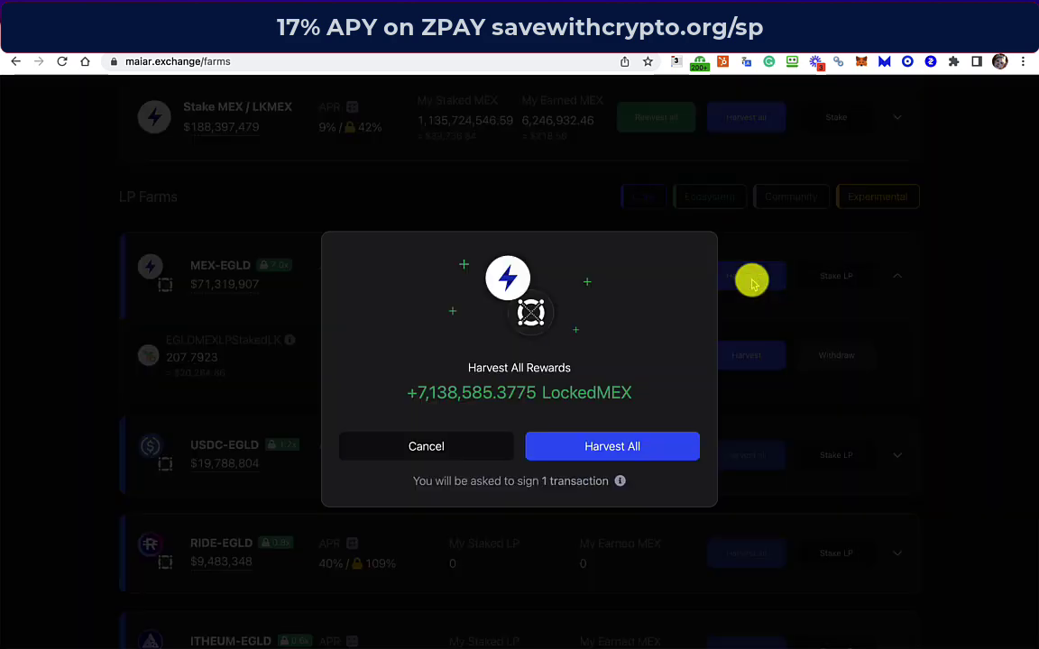
click(639, 446)
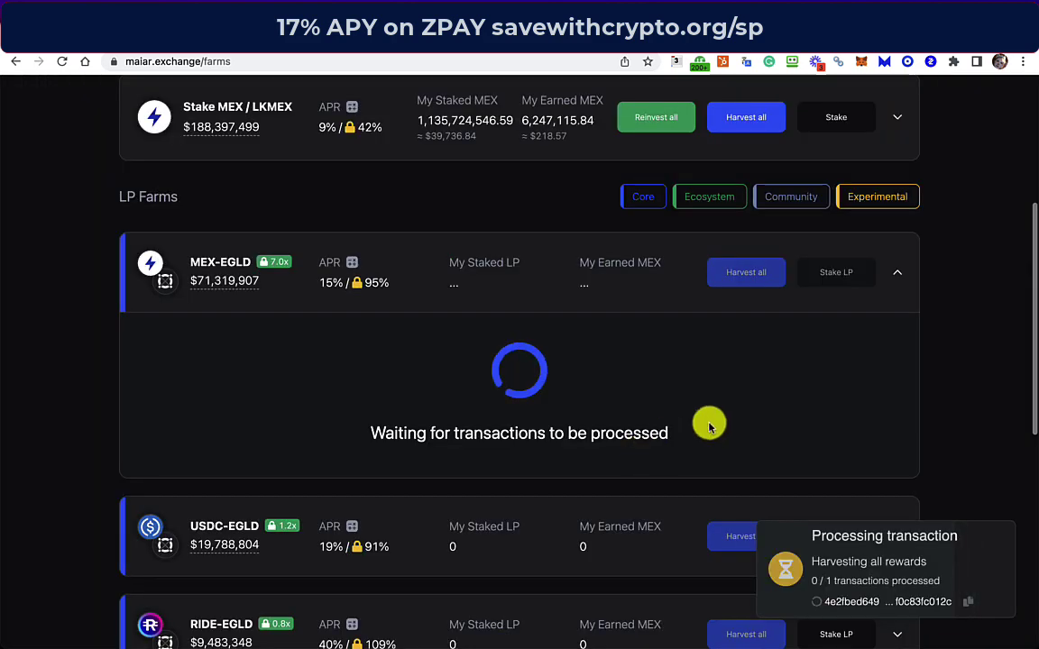
- Reinvest all earned rewards in the MEX / LKMEX staking farm
scroll(748, 413, down, 1)
scroll(807, 360, up, 4)
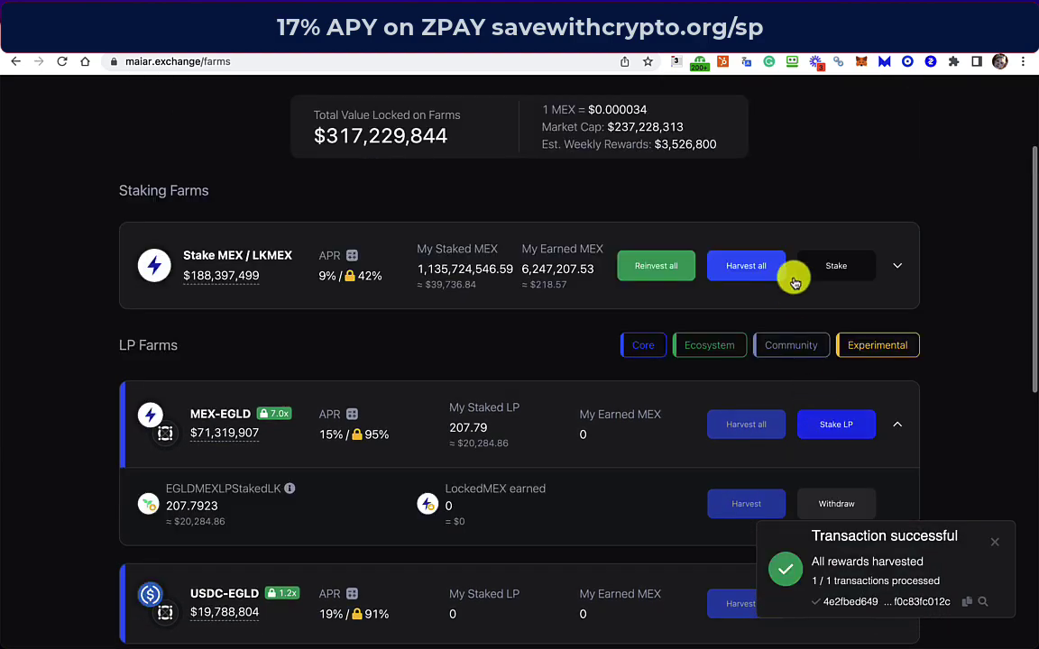
click(661, 269)
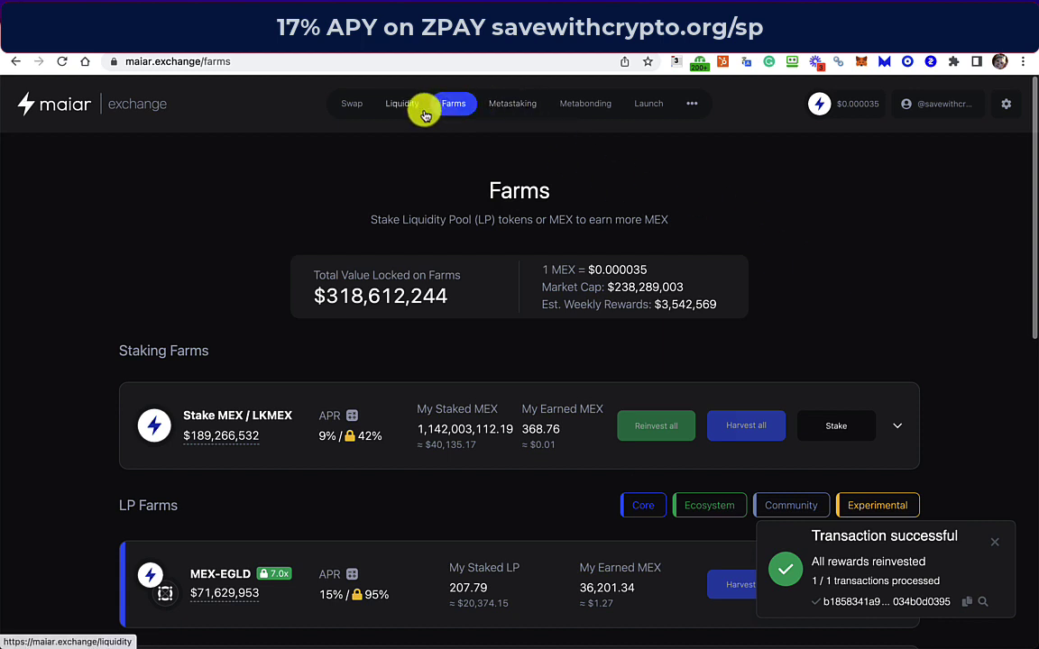
- Return to Metastaking and stake the available RIDE, BHAT and UTK tokens
click(502, 110)
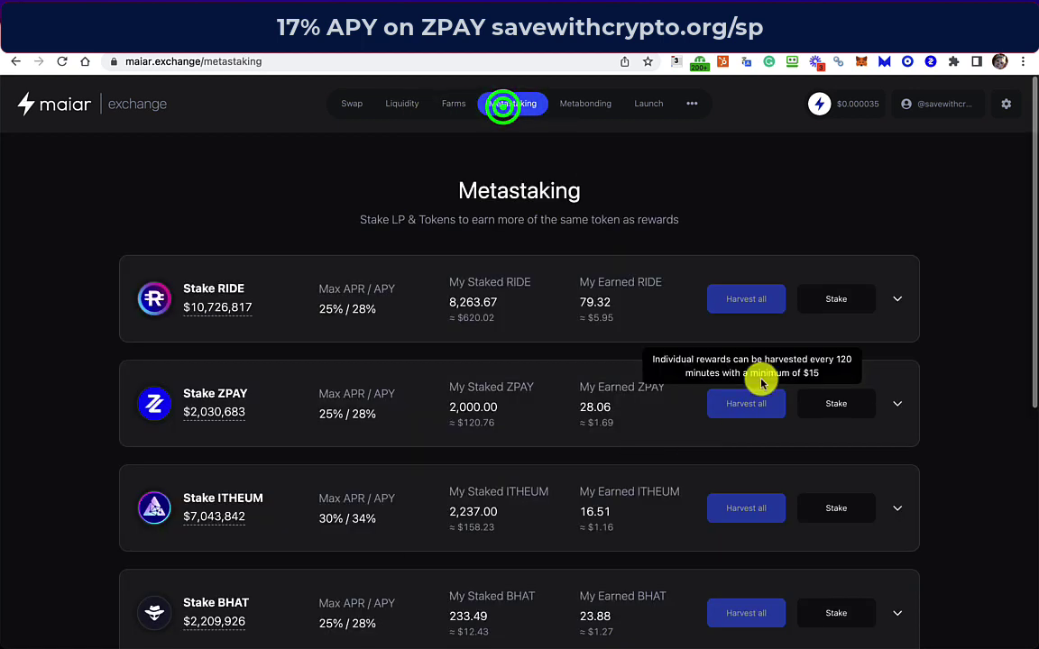
click(837, 301)
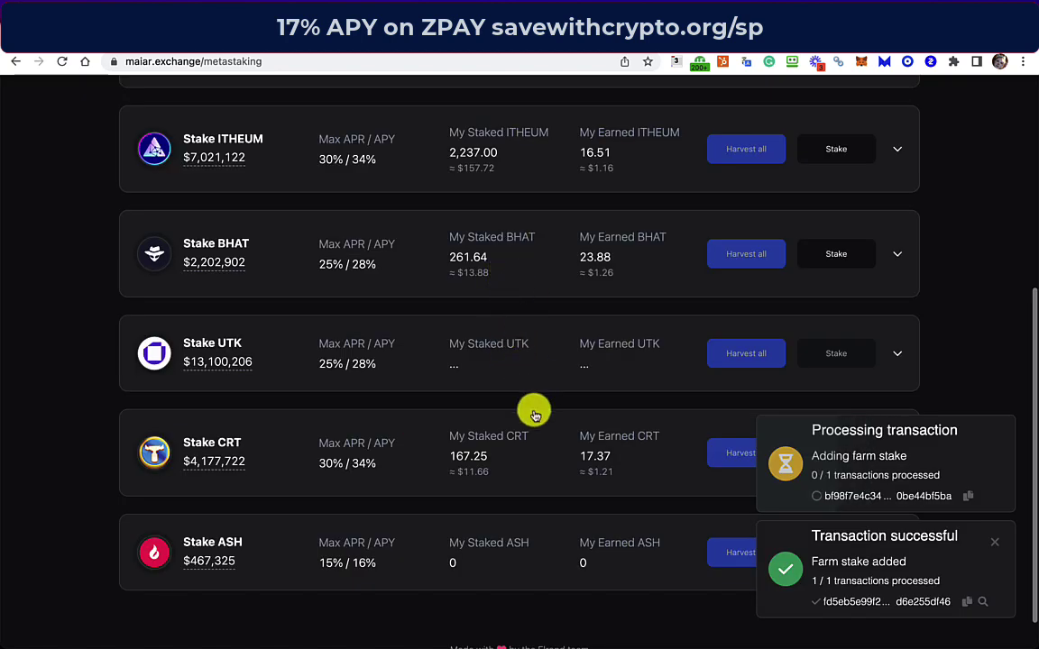
scroll(534, 414, up, 5)
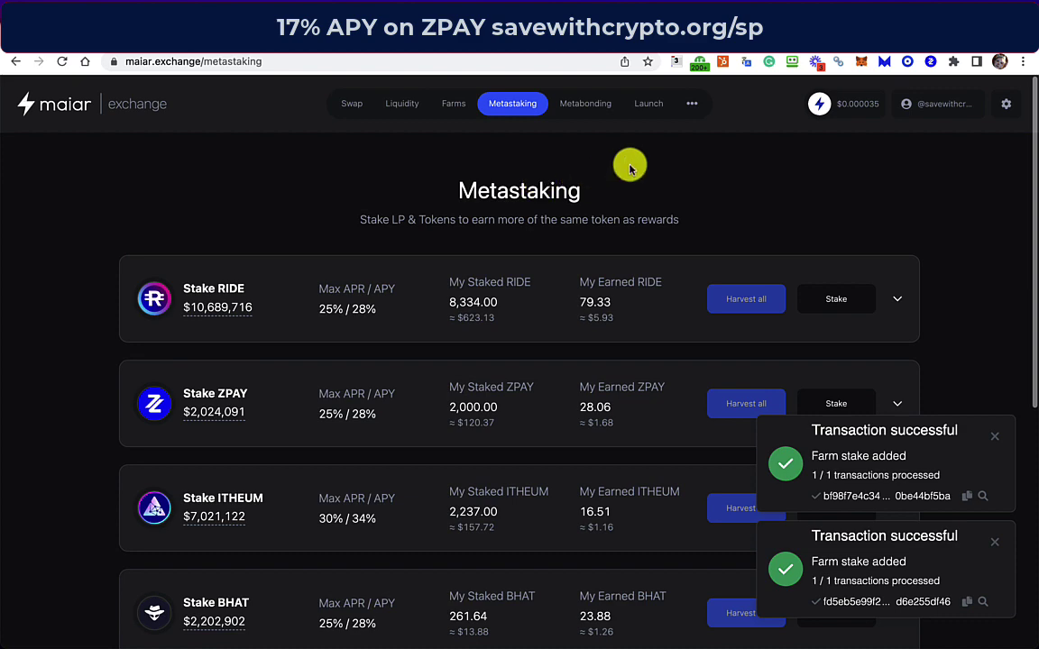
- Check the unlock schedules of the individual LockedMEX tokens in the account details and merge all four of them
click(926, 107)
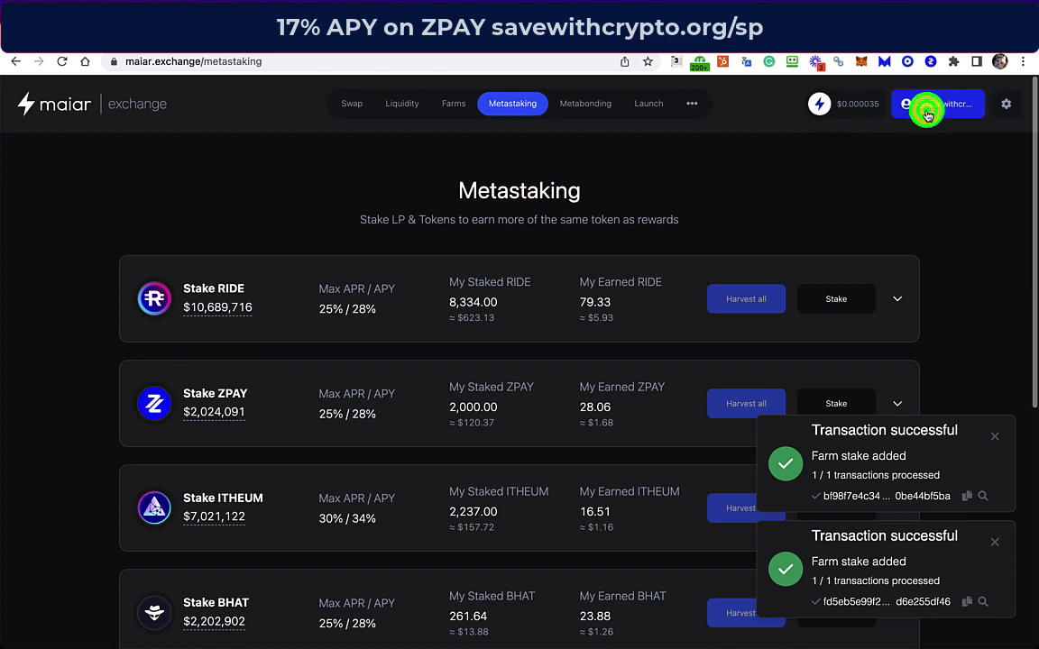
scroll(637, 357, down, 10)
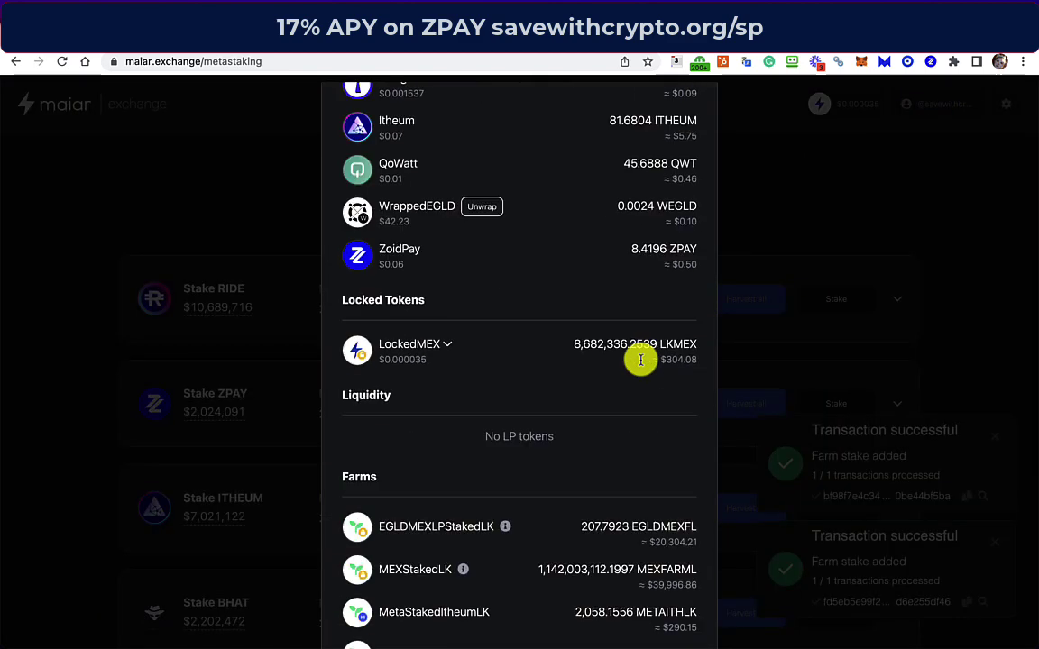
scroll(641, 361, up, 5)
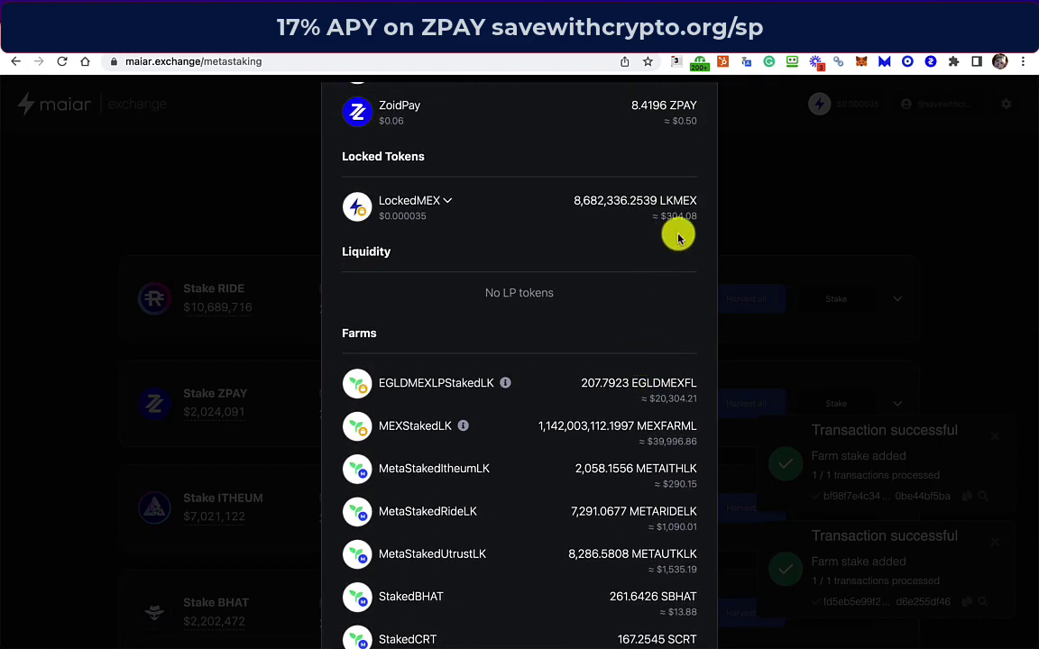
click(452, 203)
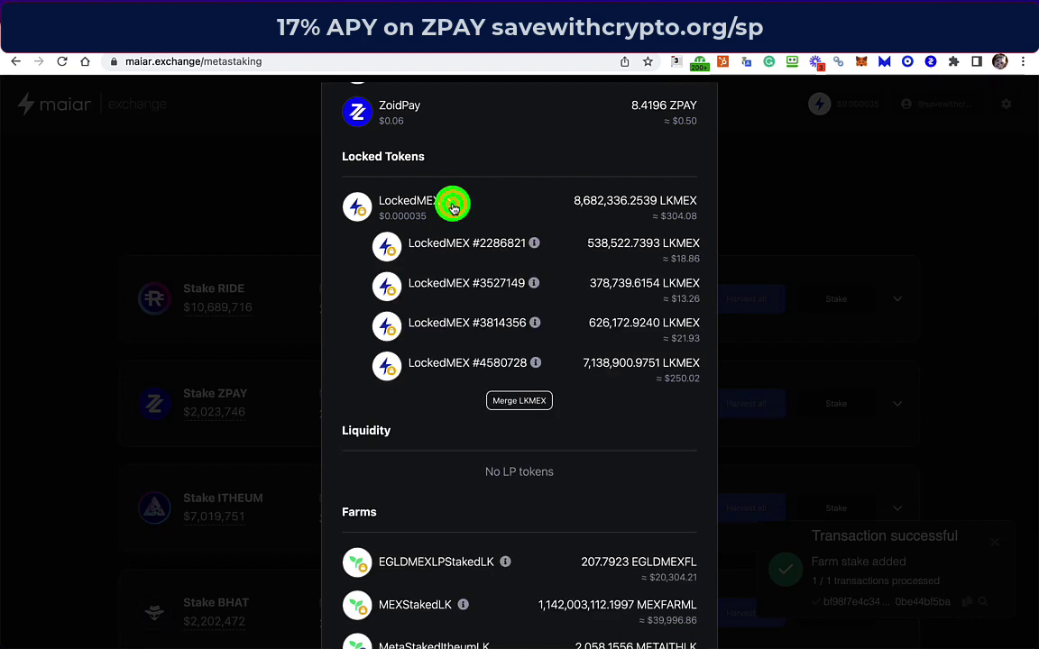
mouse_move(533, 243)
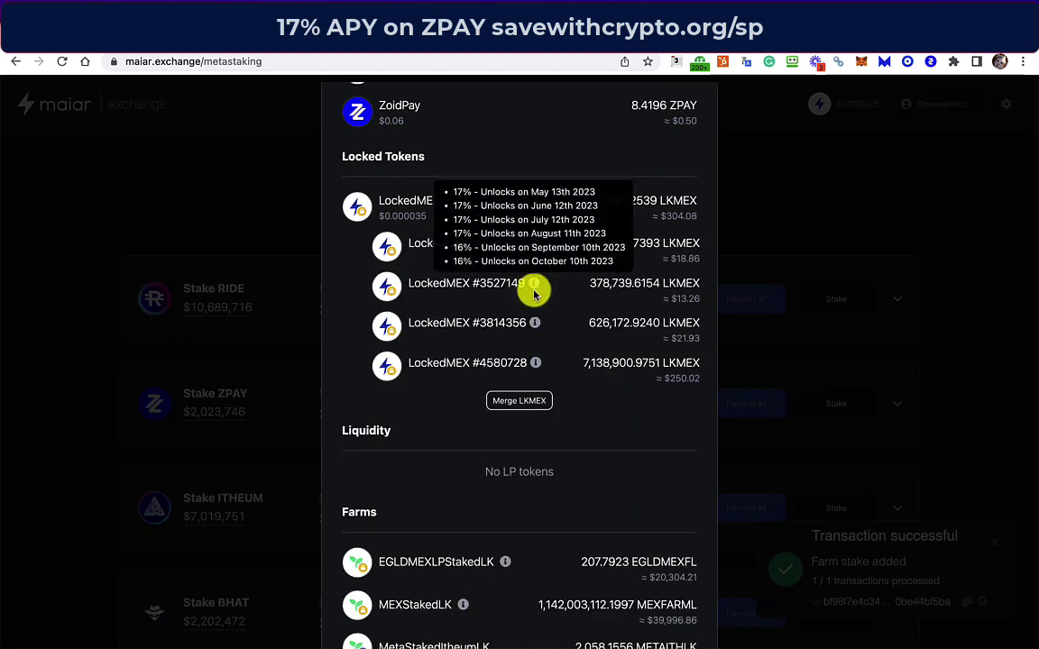
mouse_move(533, 331)
click(536, 403)
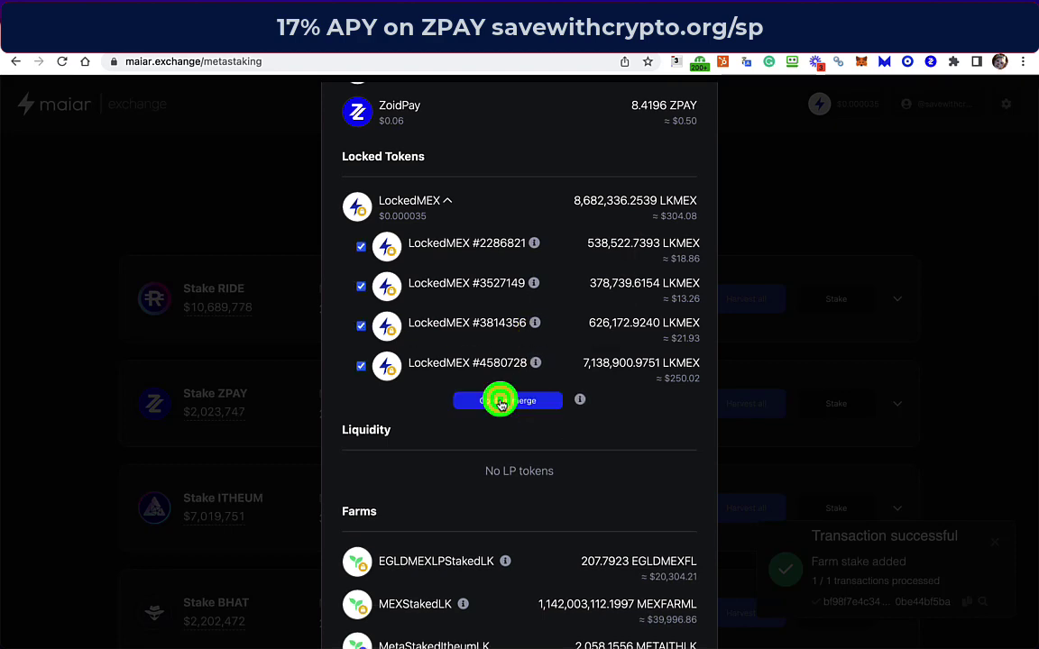
click(501, 401)
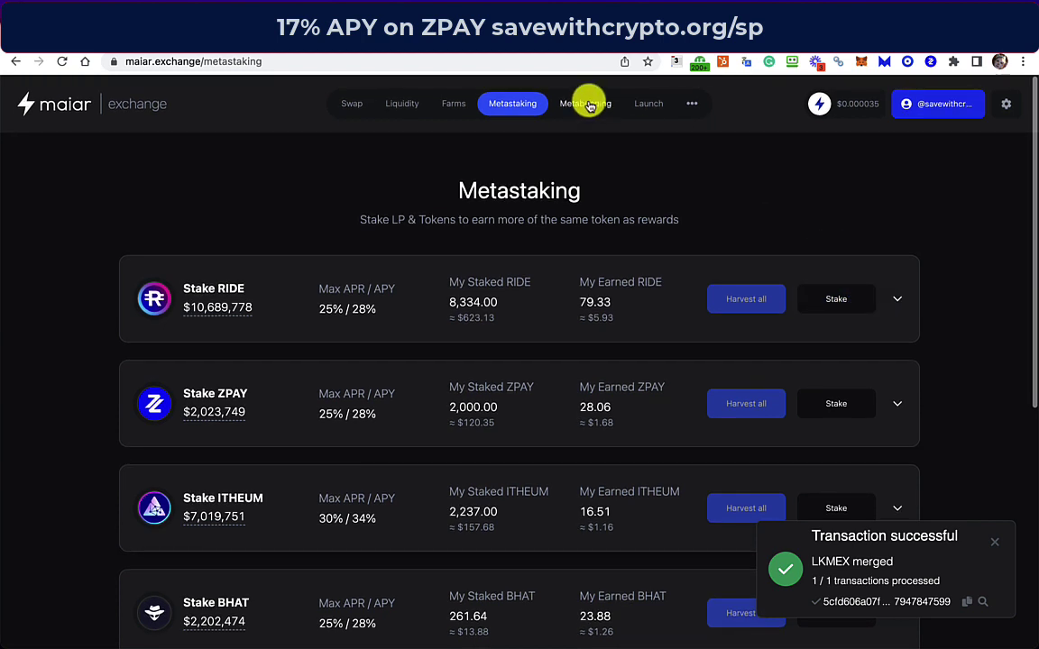
- Stake the maximum amount of LKMEX in the MEX / LKMEX staking farm with locked rewards
click(456, 105)
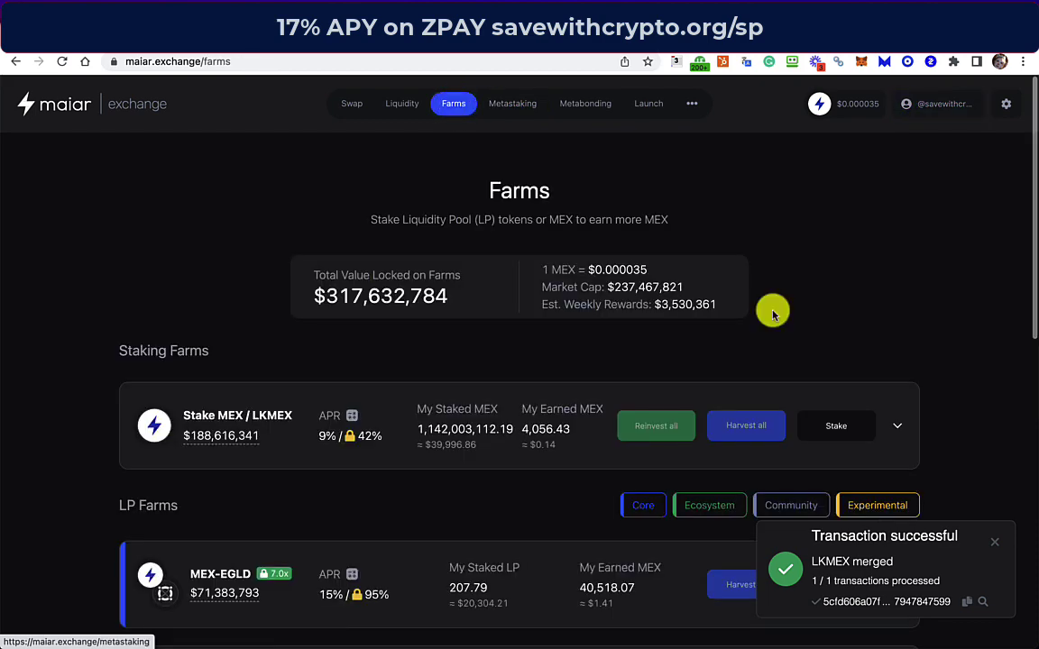
scroll(772, 311, down, 4)
click(829, 245)
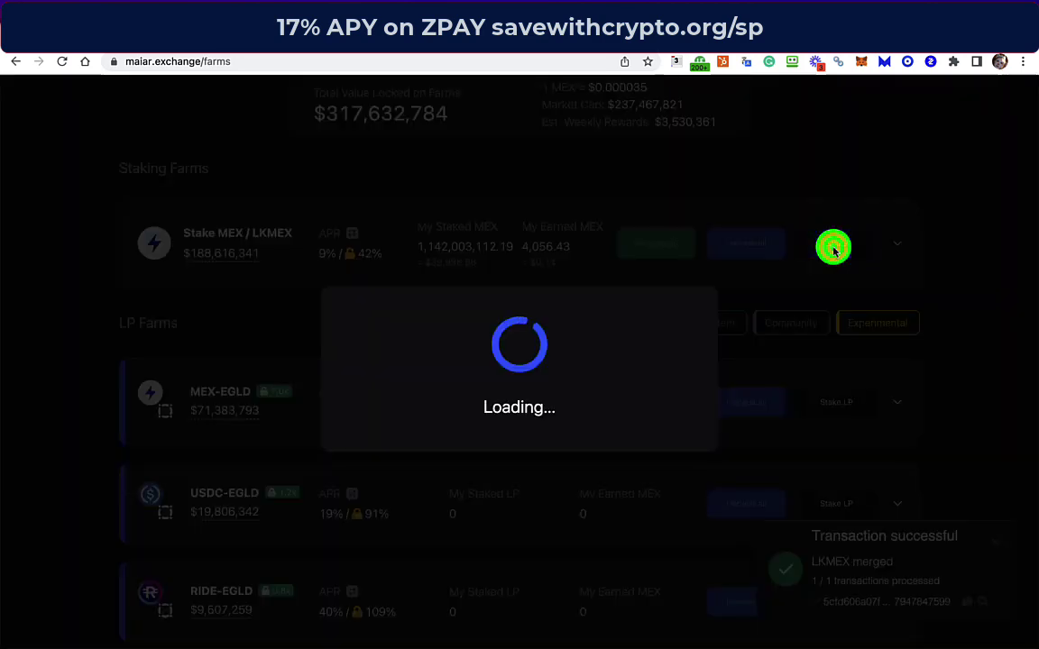
click(635, 297)
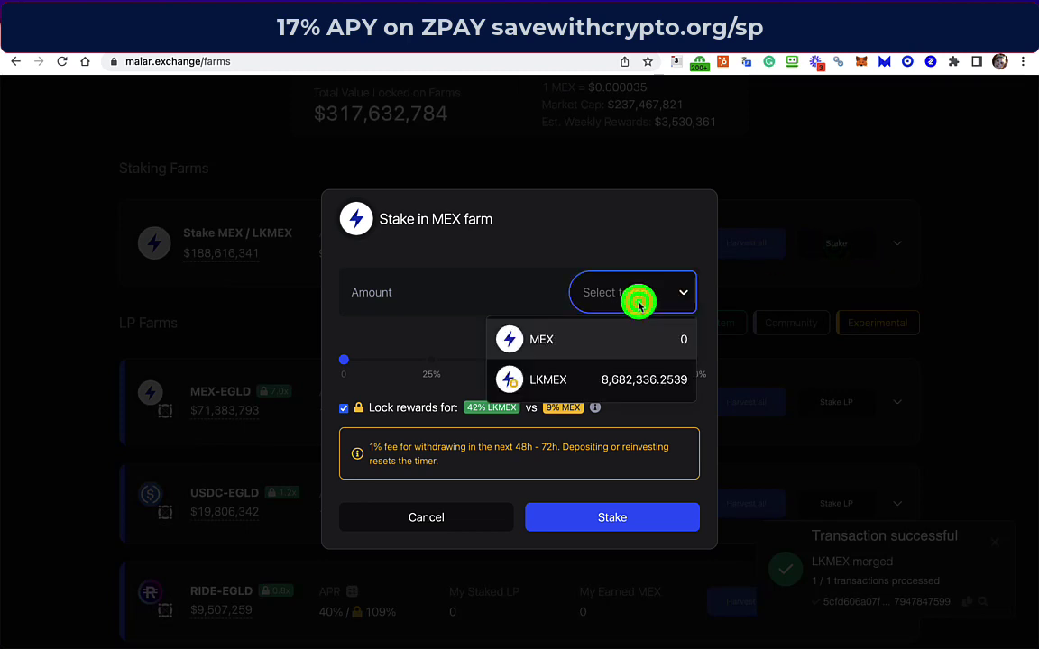
click(621, 378)
click(545, 237)
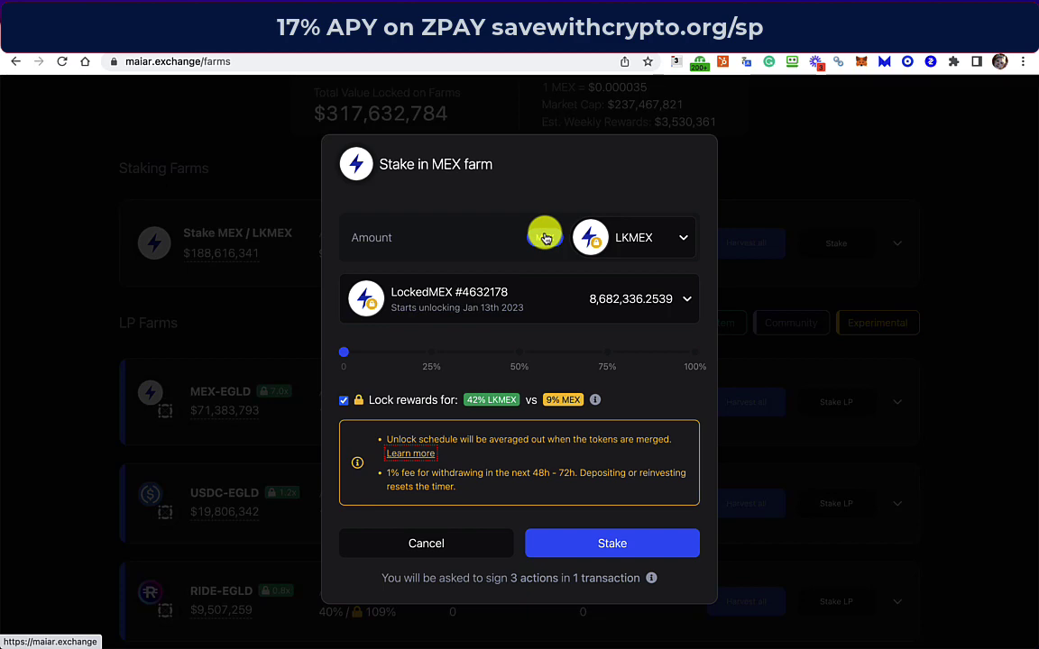
click(544, 238)
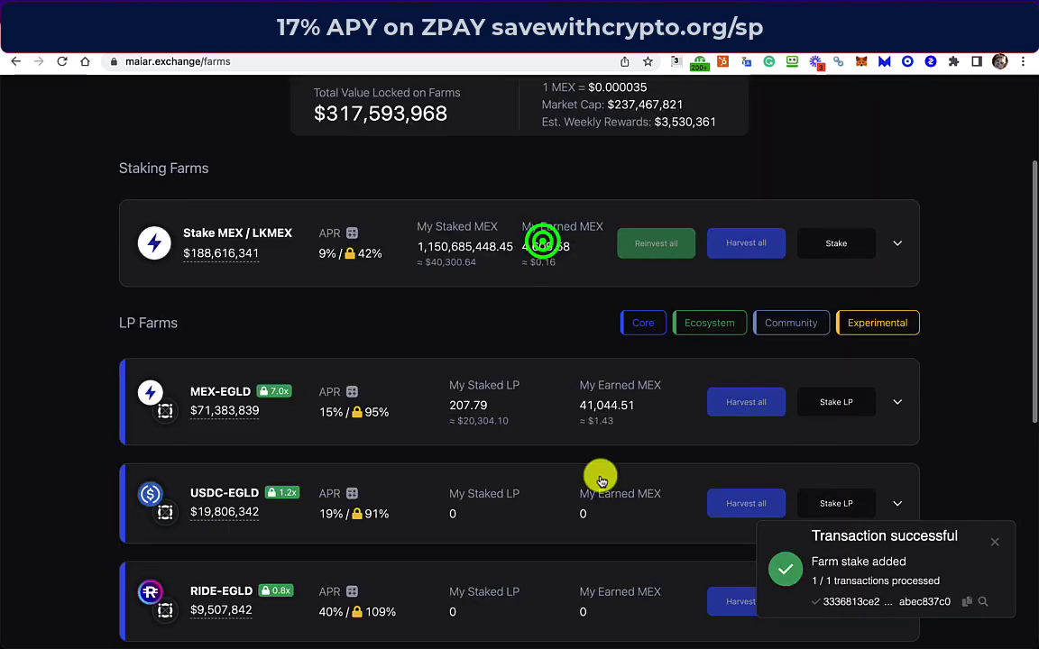
- Review the MEX / LKMEX staking farm position, then check the staked EGLD and LKMEX amounts on the Metabonding page
scroll(600, 478, up, 1)
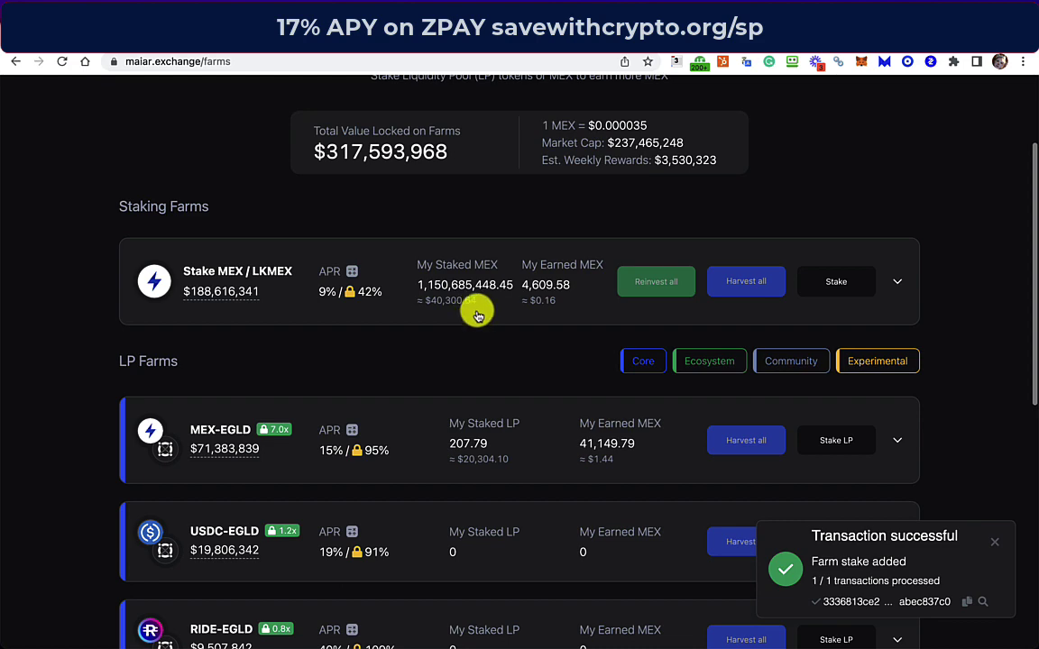
scroll(478, 313, up, 1)
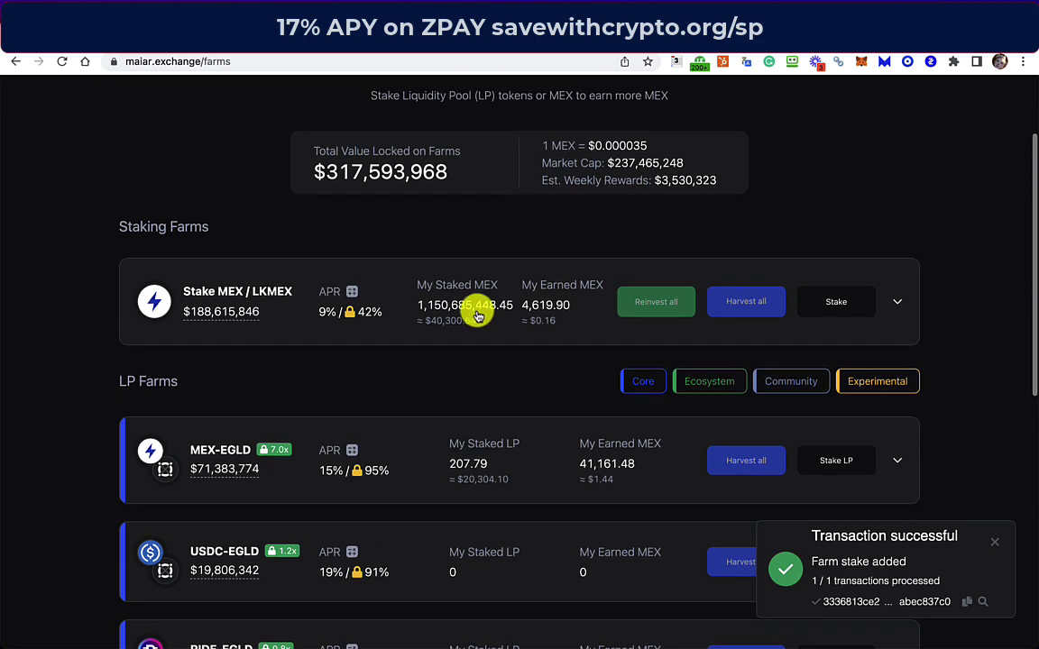
scroll(478, 314, up, 2)
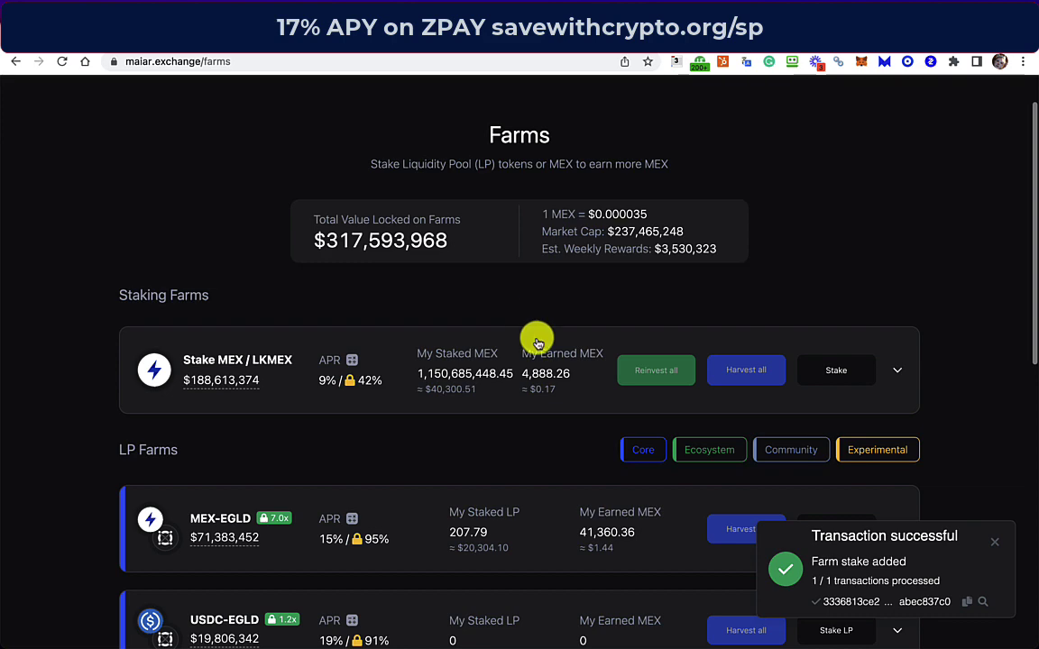
scroll(473, 397, up, 1)
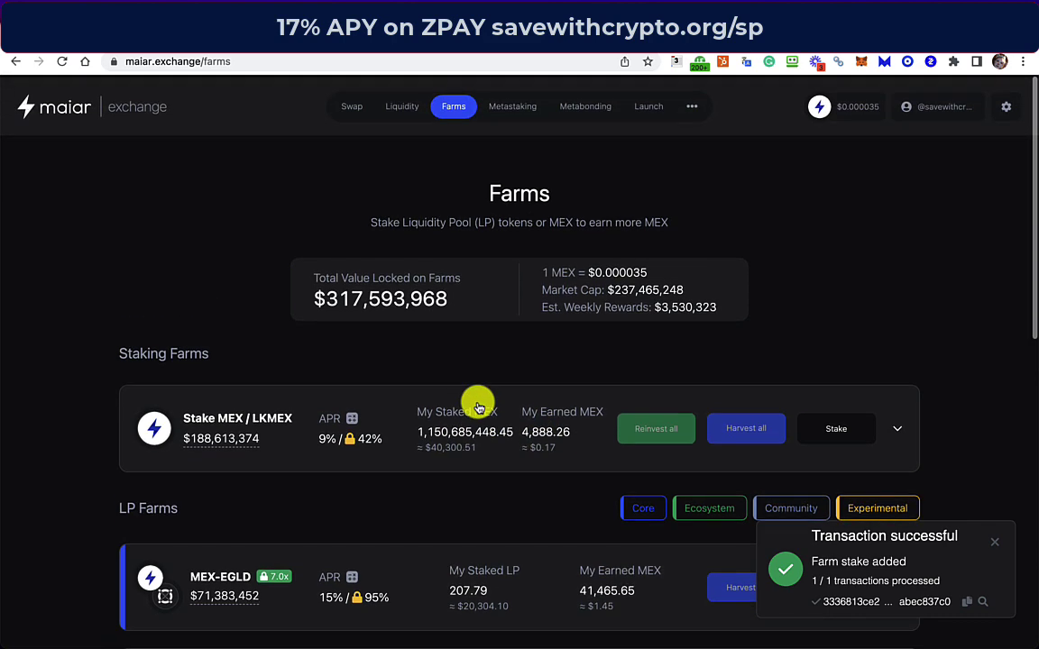
click(580, 108)
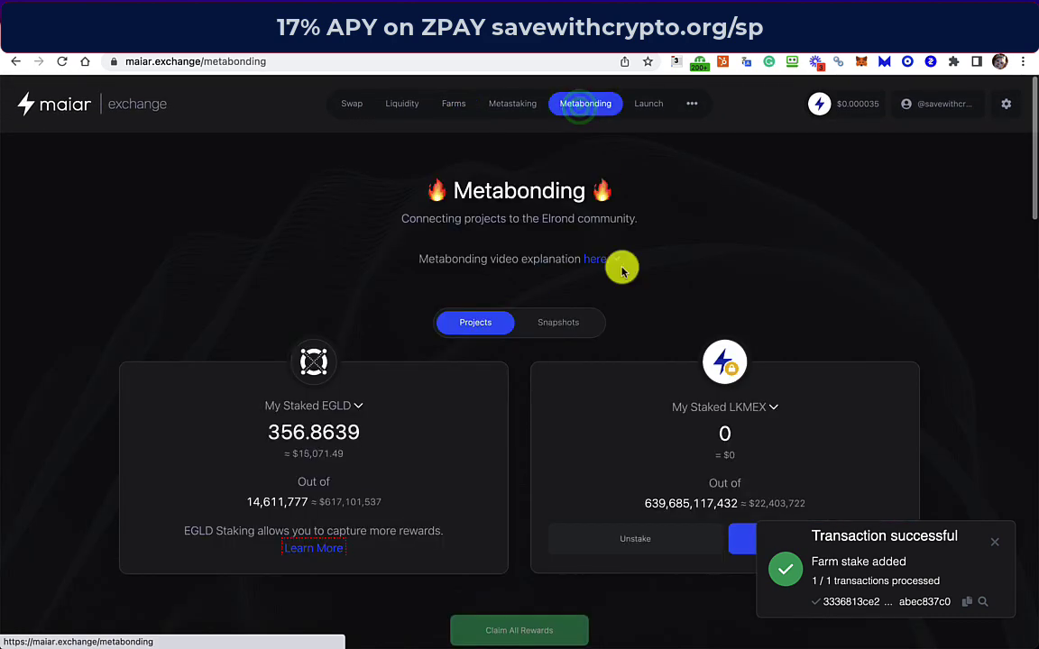
scroll(636, 405, down, 3)
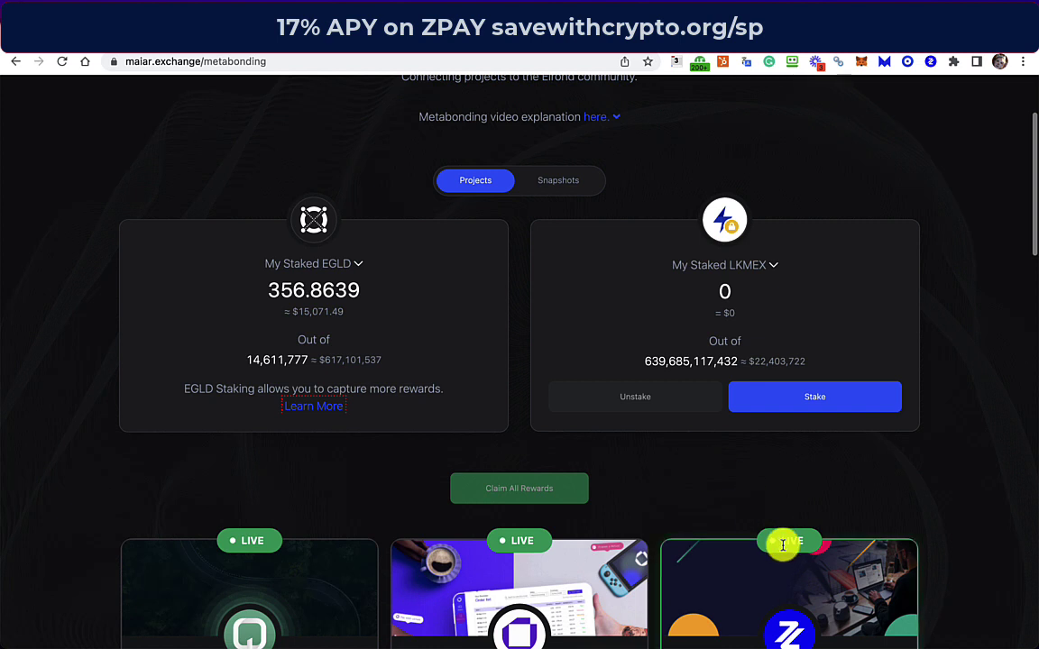
scroll(783, 545, up, 3)
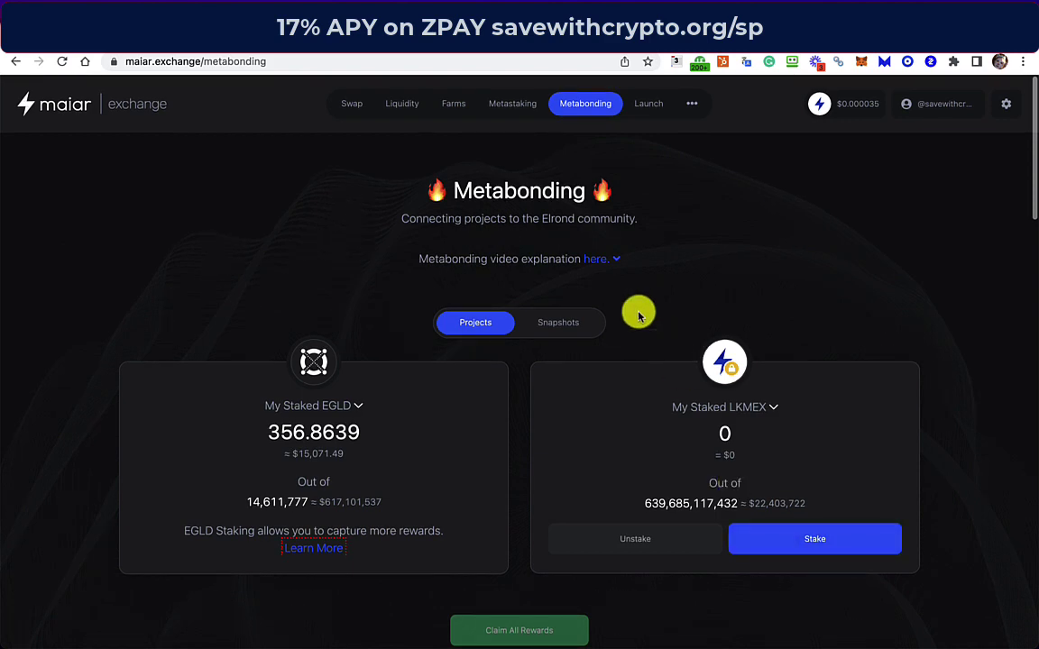
- Return to Farms and expand the MEX-EGLD farm to examine its staked LP tokens and earned LockedMEX
click(447, 103)
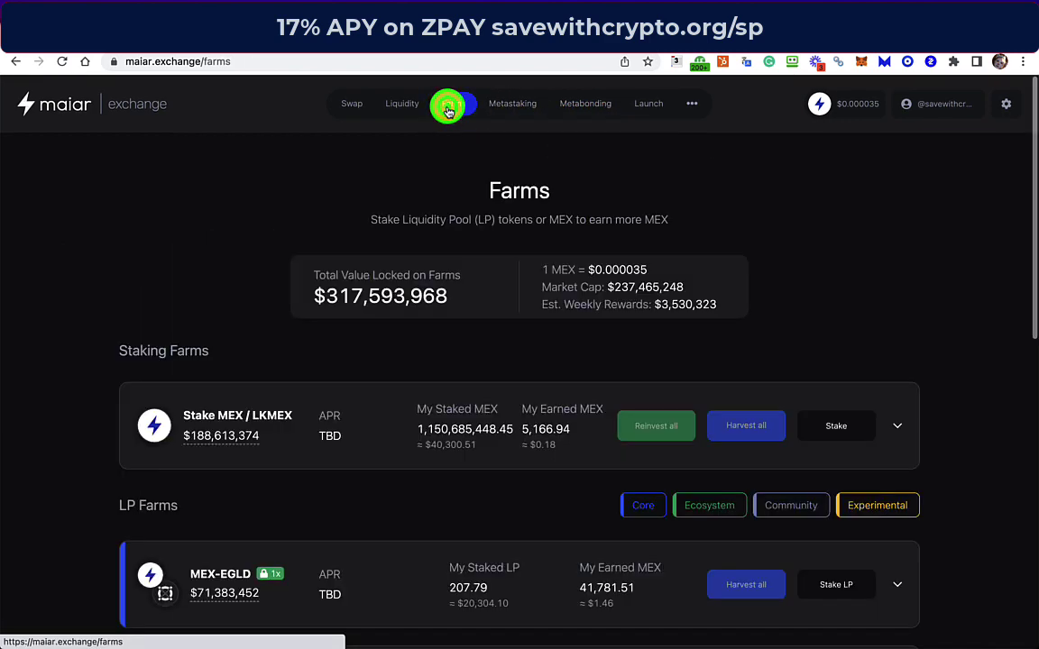
scroll(572, 441, down, 2)
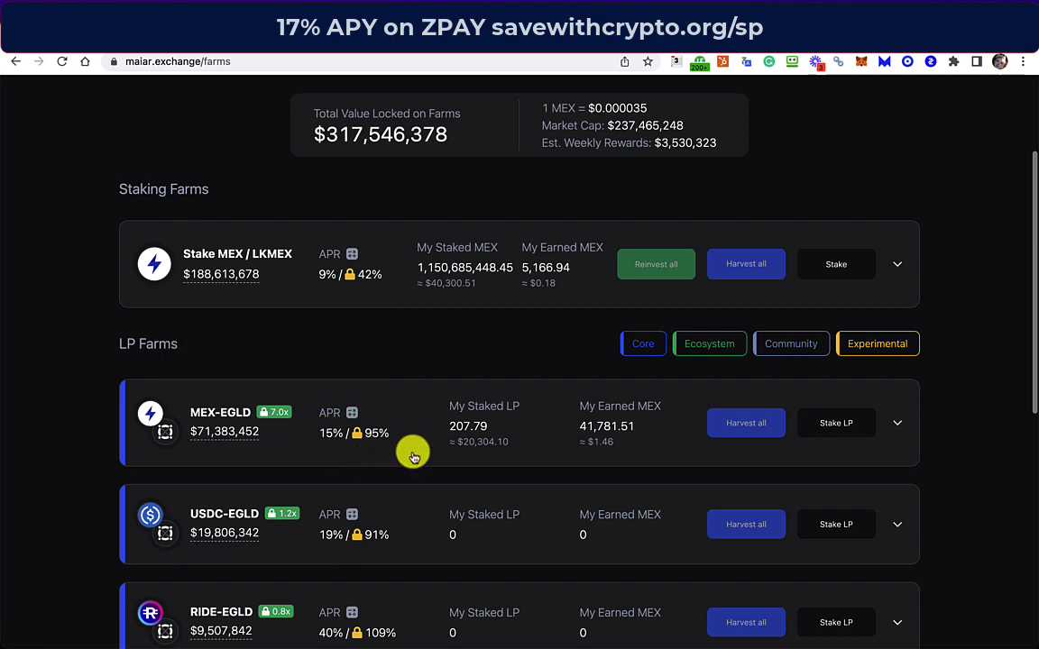
click(898, 433)
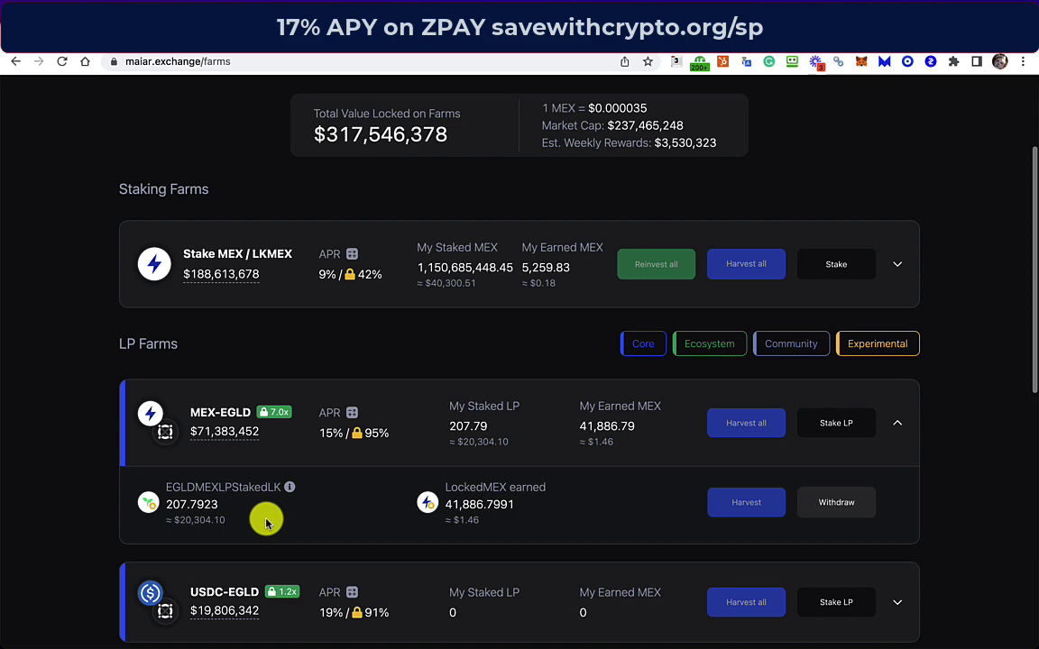
scroll(374, 410, up, 3)
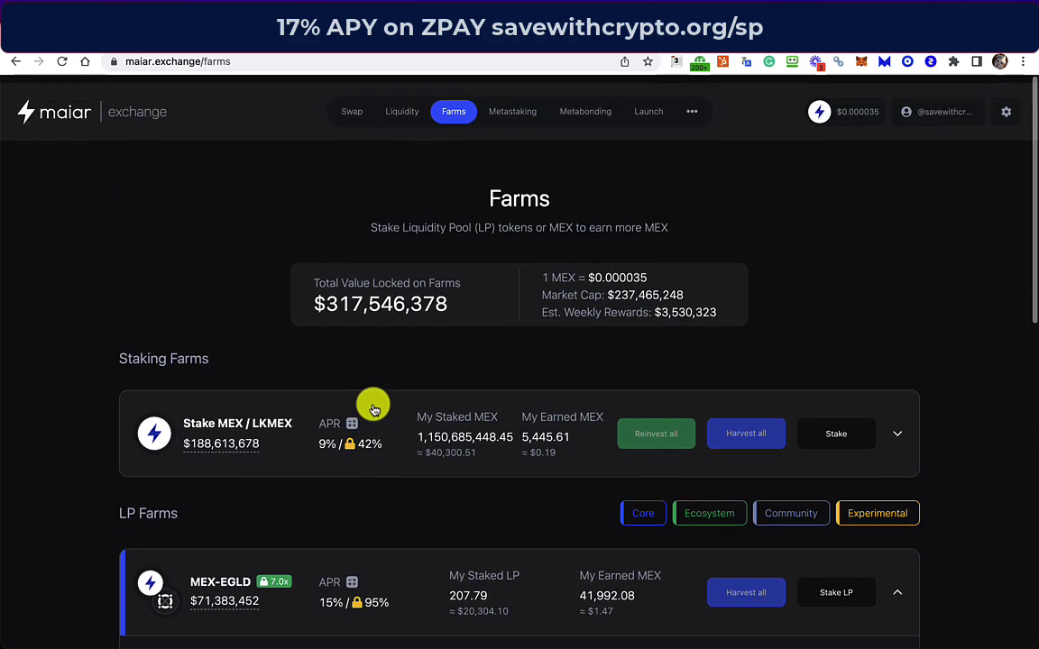
scroll(375, 410, down, 1)
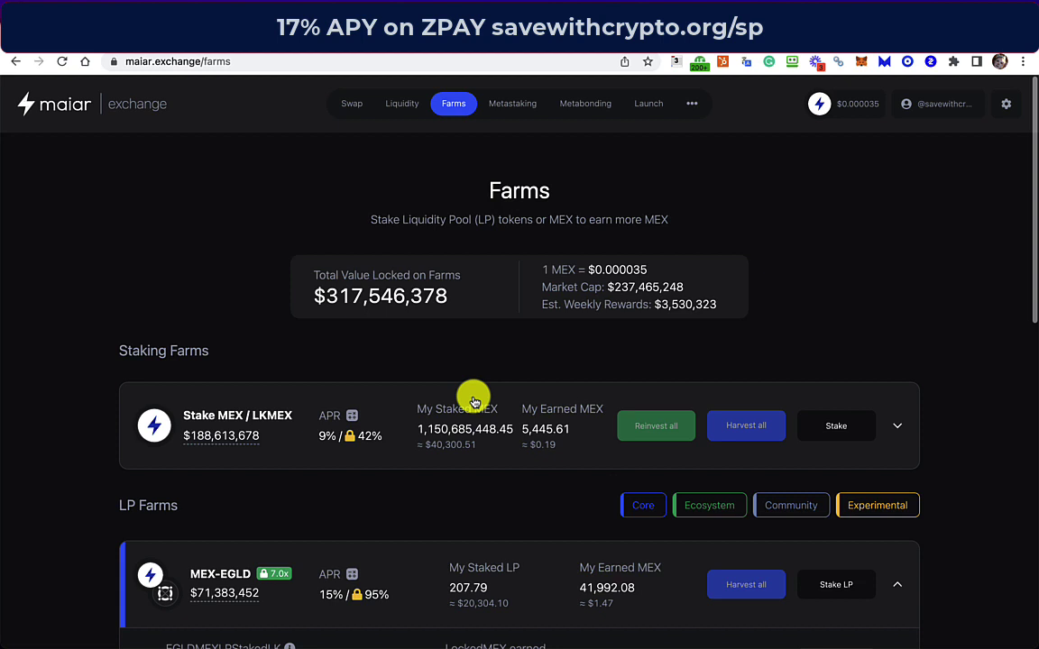